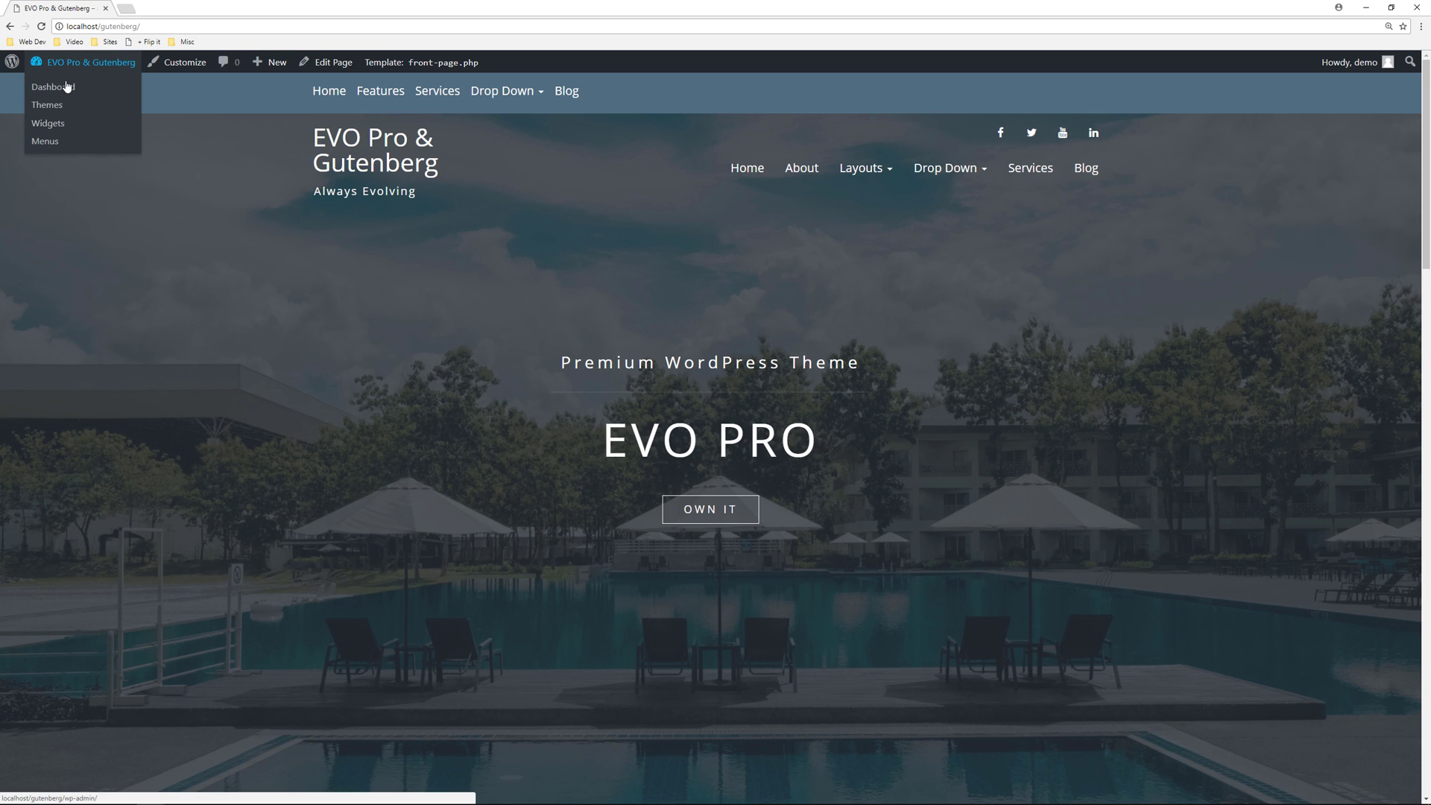
- Go from the WordPress Dashboard to the Plugins > Add New page to look for BBQ
{"action": "left_click", "coordinate": [65, 87]}
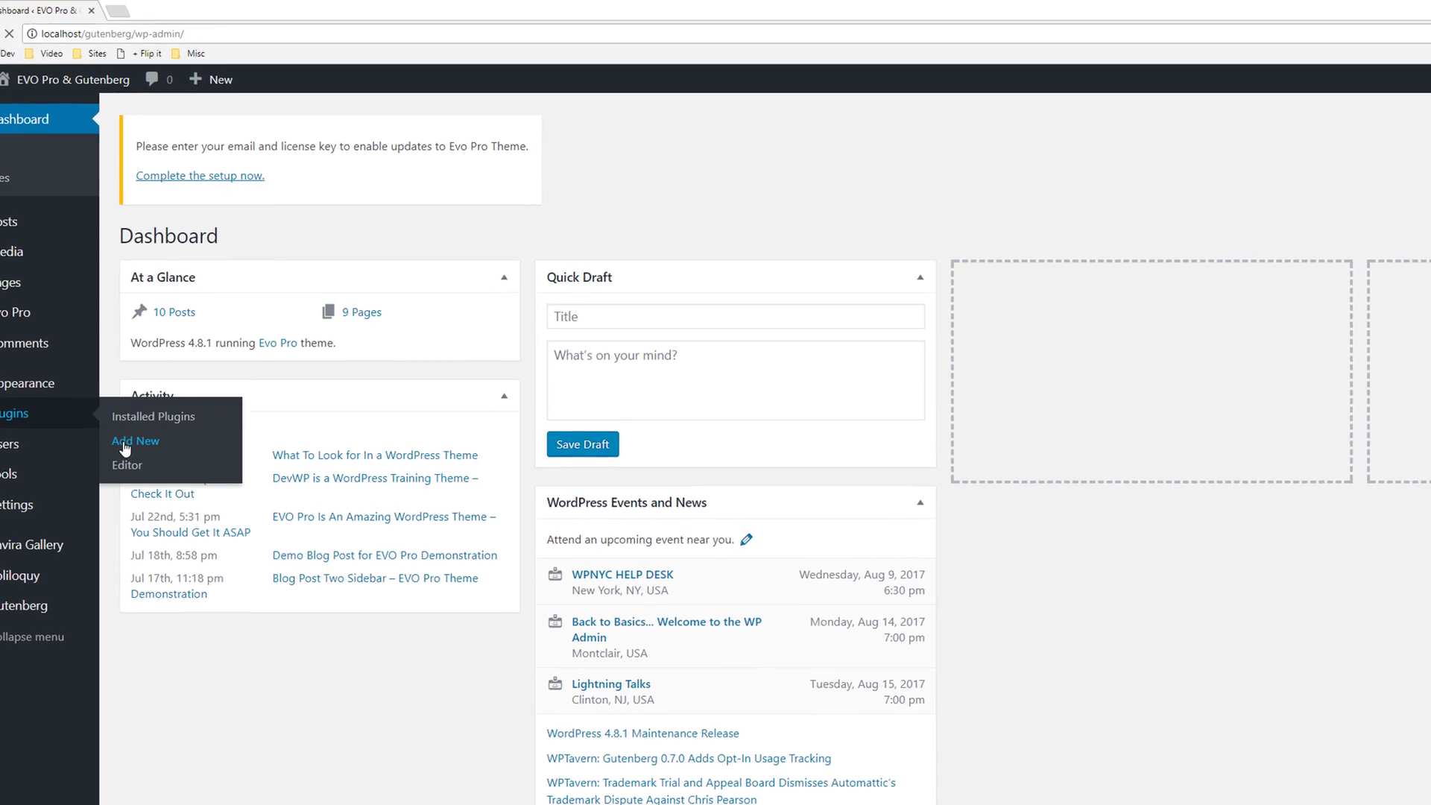
{"action": "left_click", "coordinate": [124, 449]}
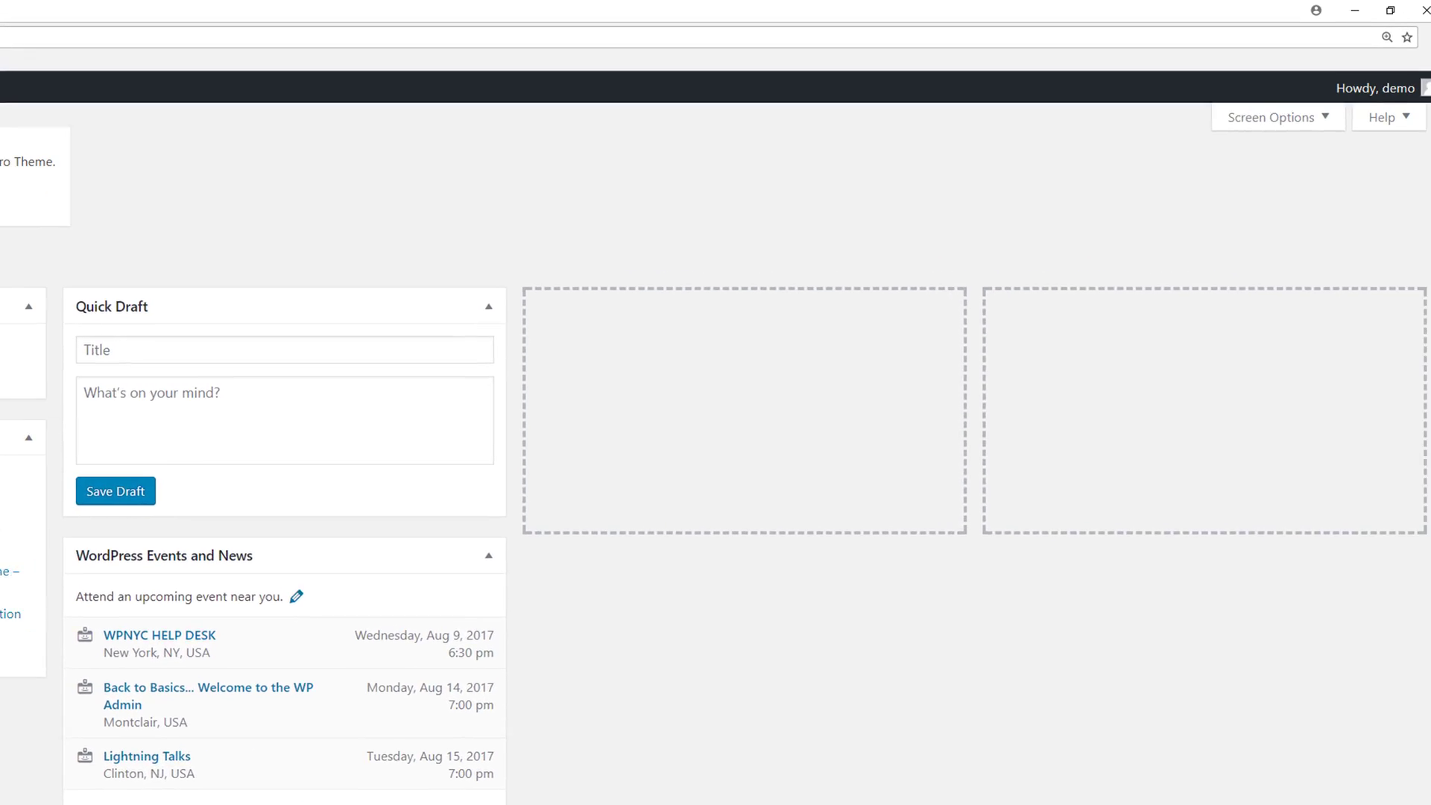
{"action": "type", "text": "bbq"}
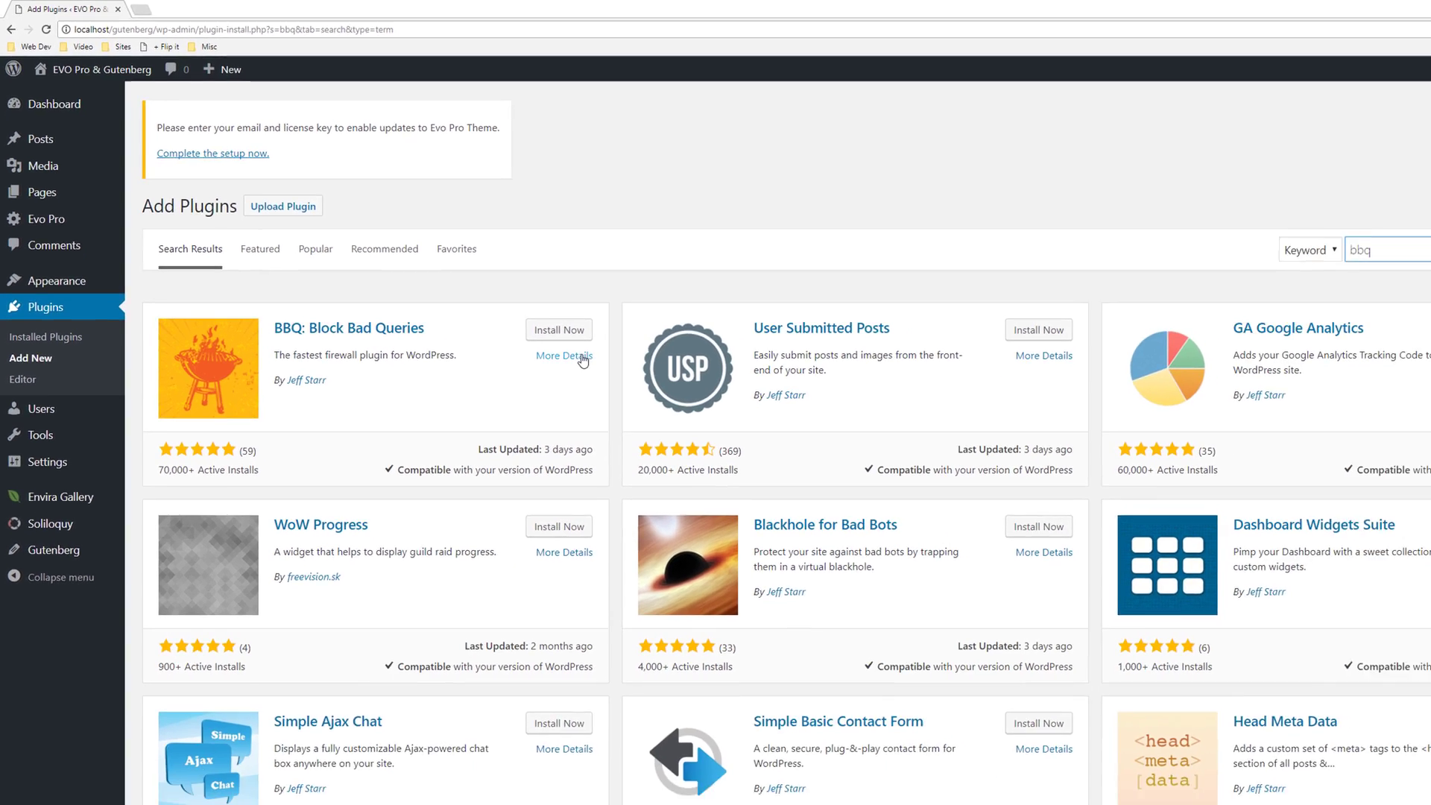
- Open the BBQ: Block Bad Queries details modal and read its Description
{"action": "left_click", "coordinate": [582, 358]}
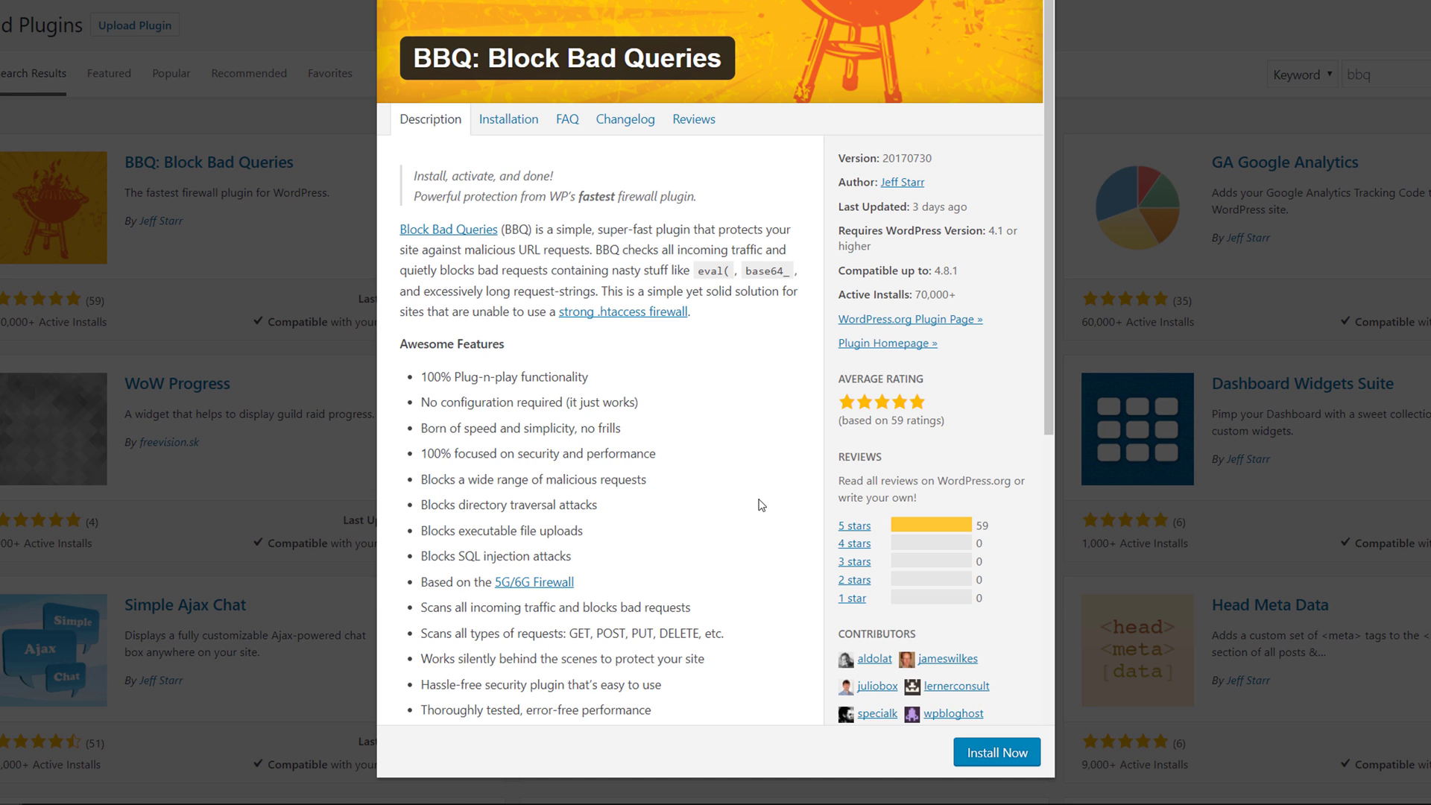
{"action": "scroll", "coordinate": [759, 505], "scroll_direction": "down", "scroll_amount": 2}
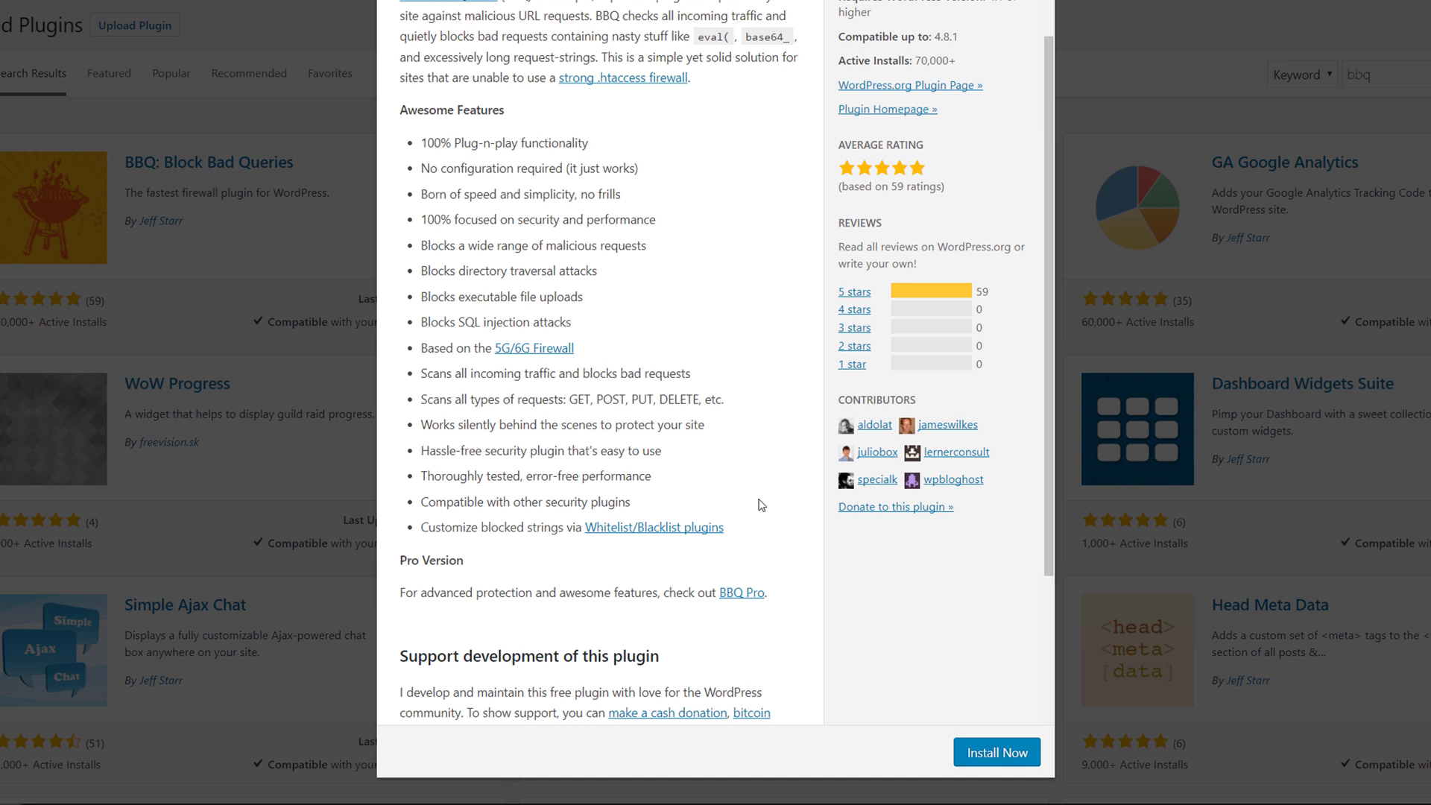
- Install and activate Block Bad Queries, then view its BBQ Firewall settings page
{"action": "left_click", "coordinate": [995, 753]}
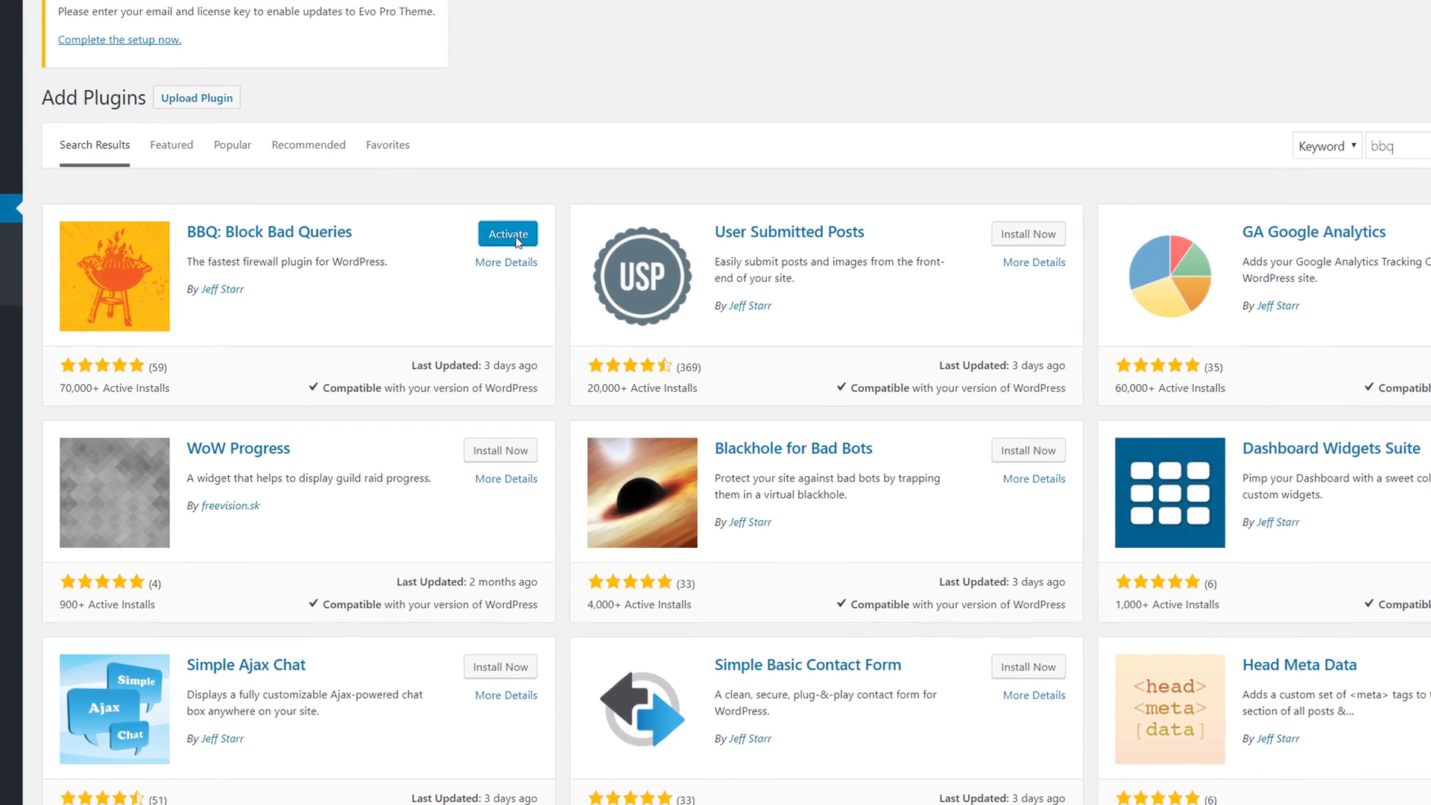
{"action": "left_click", "coordinate": [517, 242]}
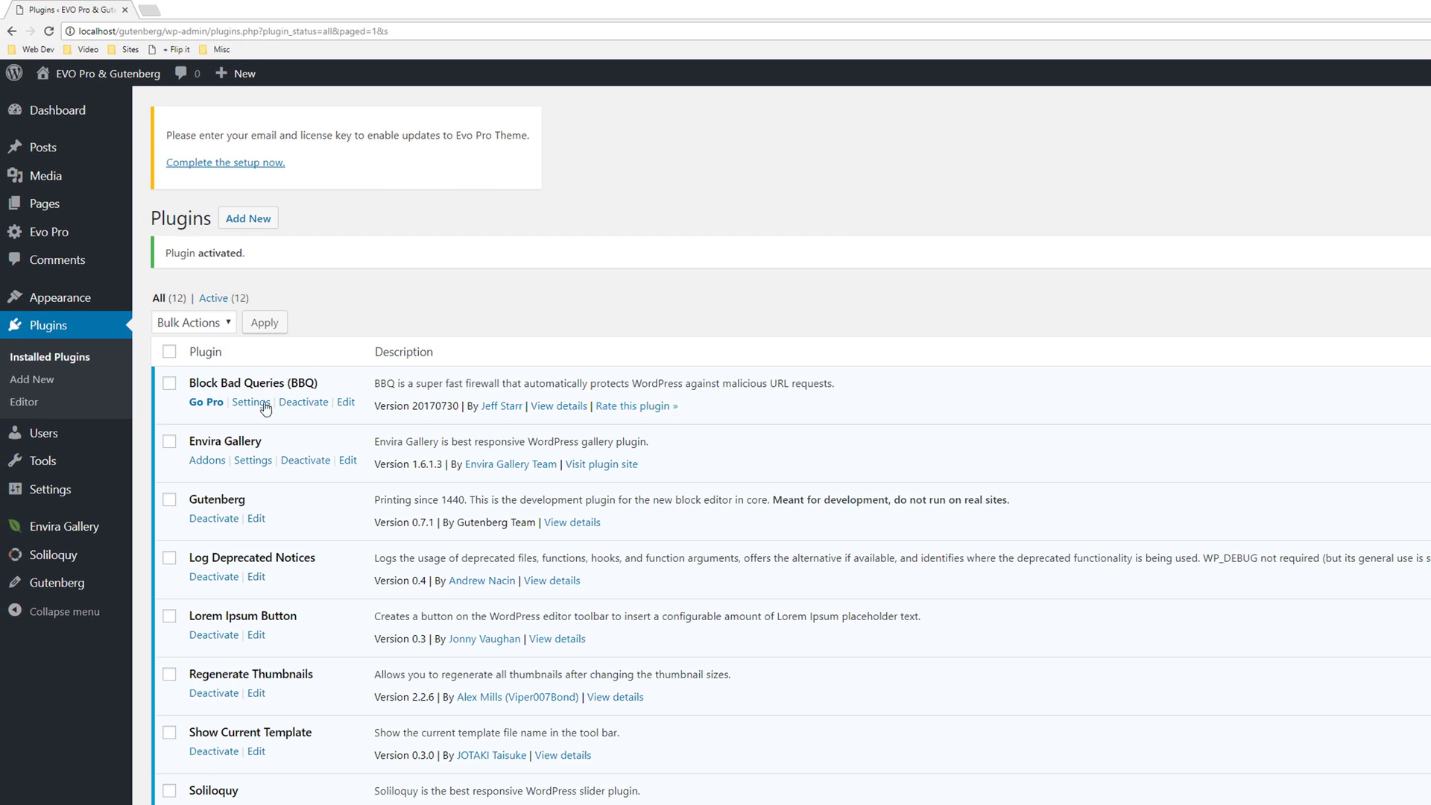
{"action": "left_click", "coordinate": [252, 403]}
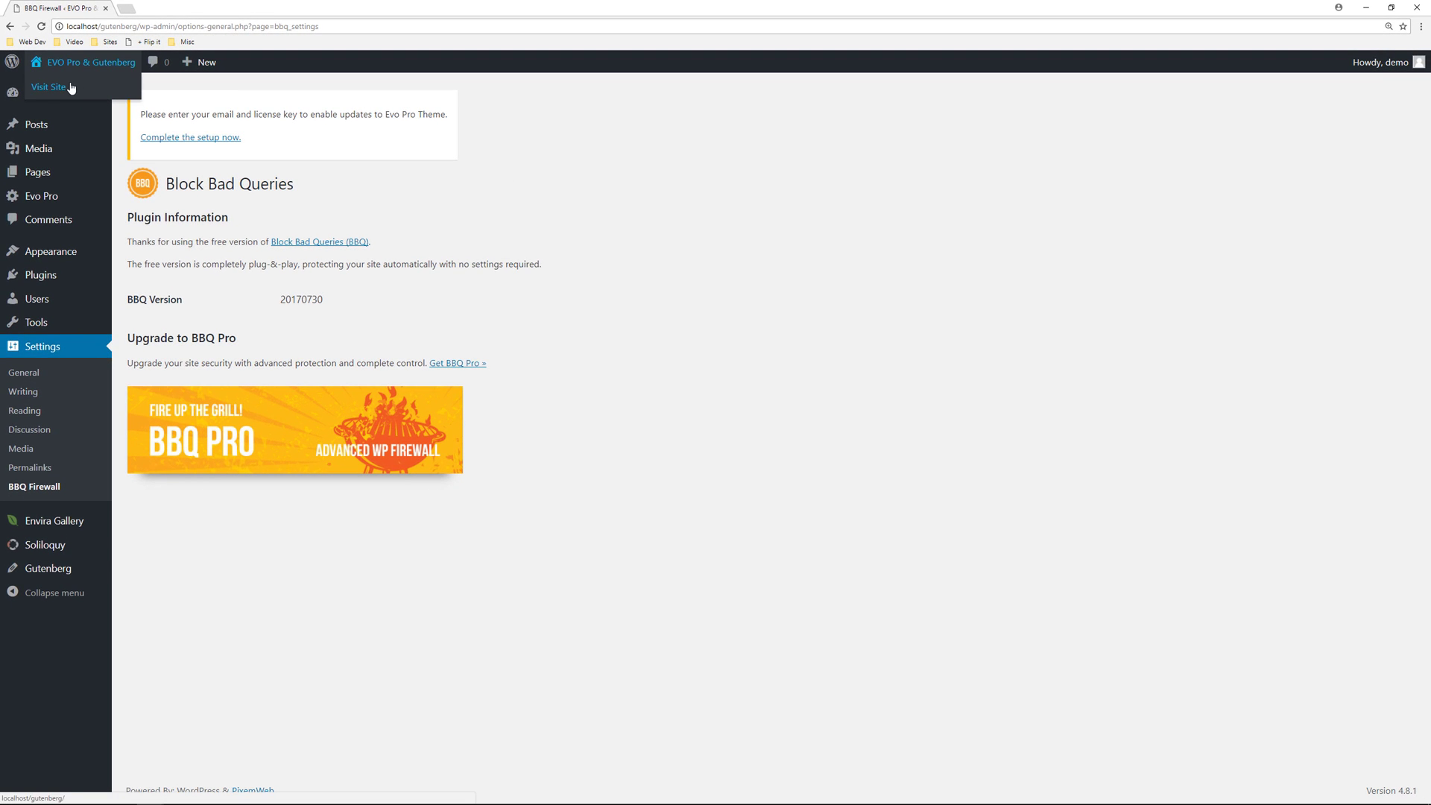
- Visit the live front page and scroll from the hero image to the footer and back
{"action": "left_click", "coordinate": [69, 87]}
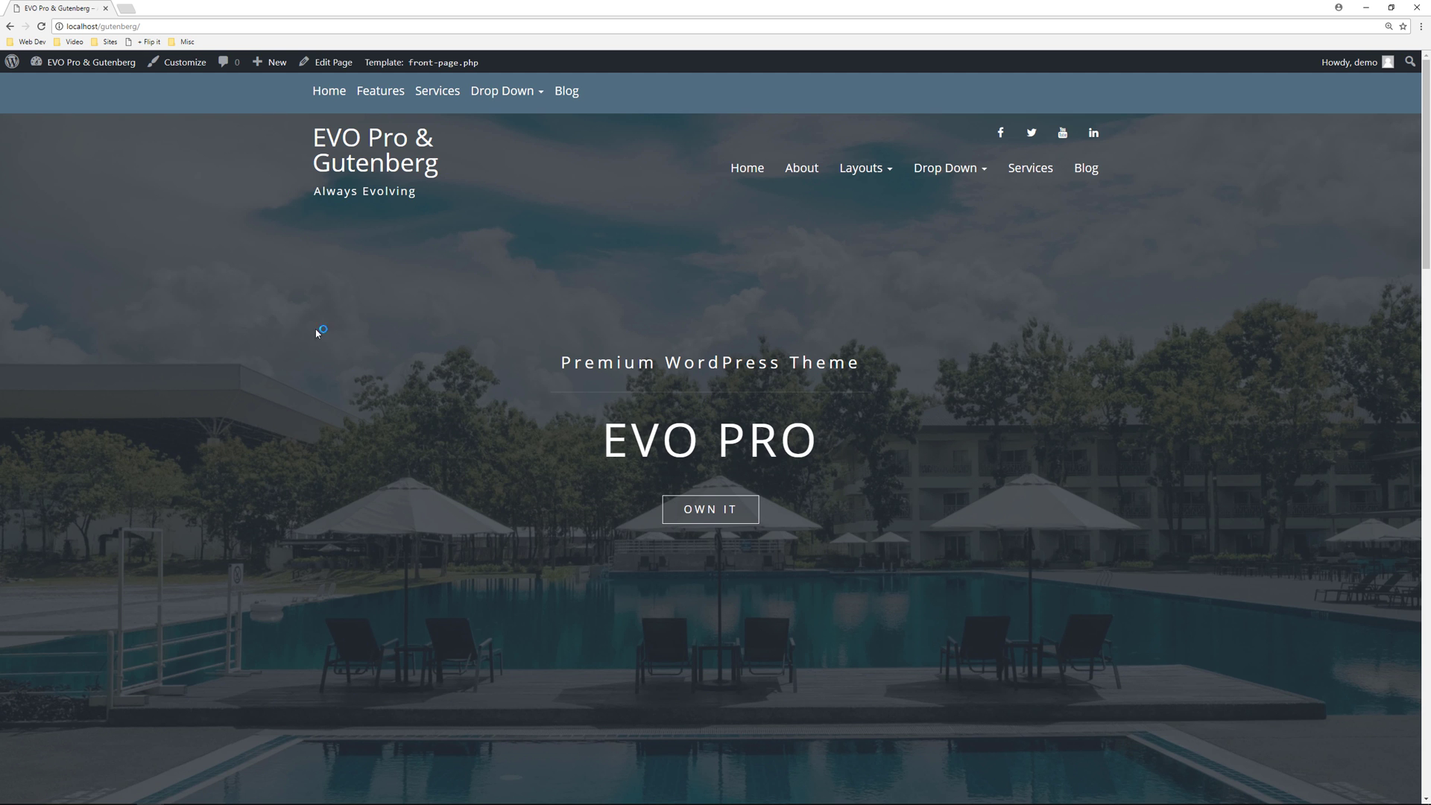
{"action": "scroll", "coordinate": [316, 400], "scroll_direction": "down", "scroll_amount": 2}
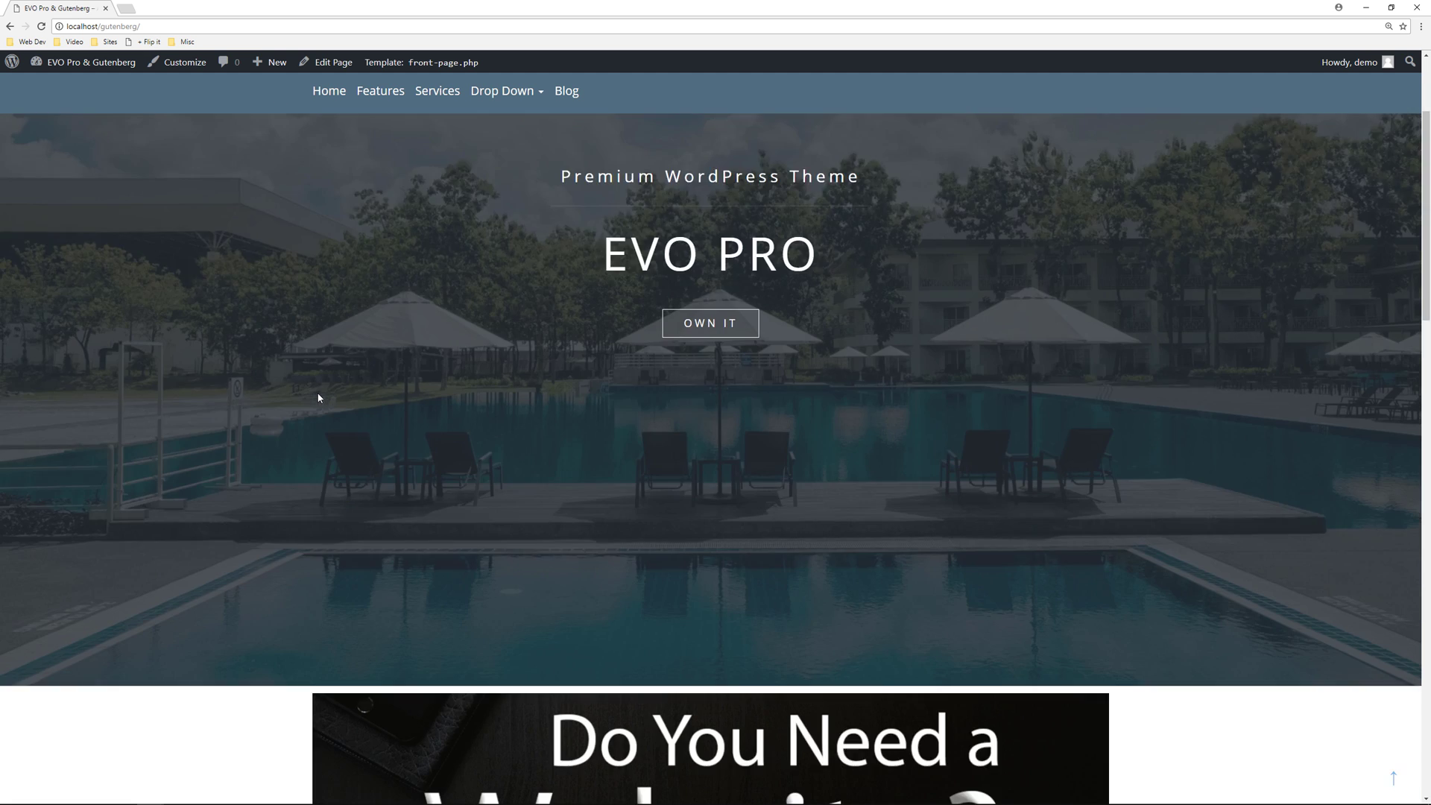
{"action": "scroll", "coordinate": [316, 398], "scroll_direction": "down", "scroll_amount": 2}
{"action": "scroll", "coordinate": [245, 410], "scroll_direction": "down", "scroll_amount": 2}
{"action": "scroll", "coordinate": [243, 410], "scroll_direction": "down", "scroll_amount": 2}
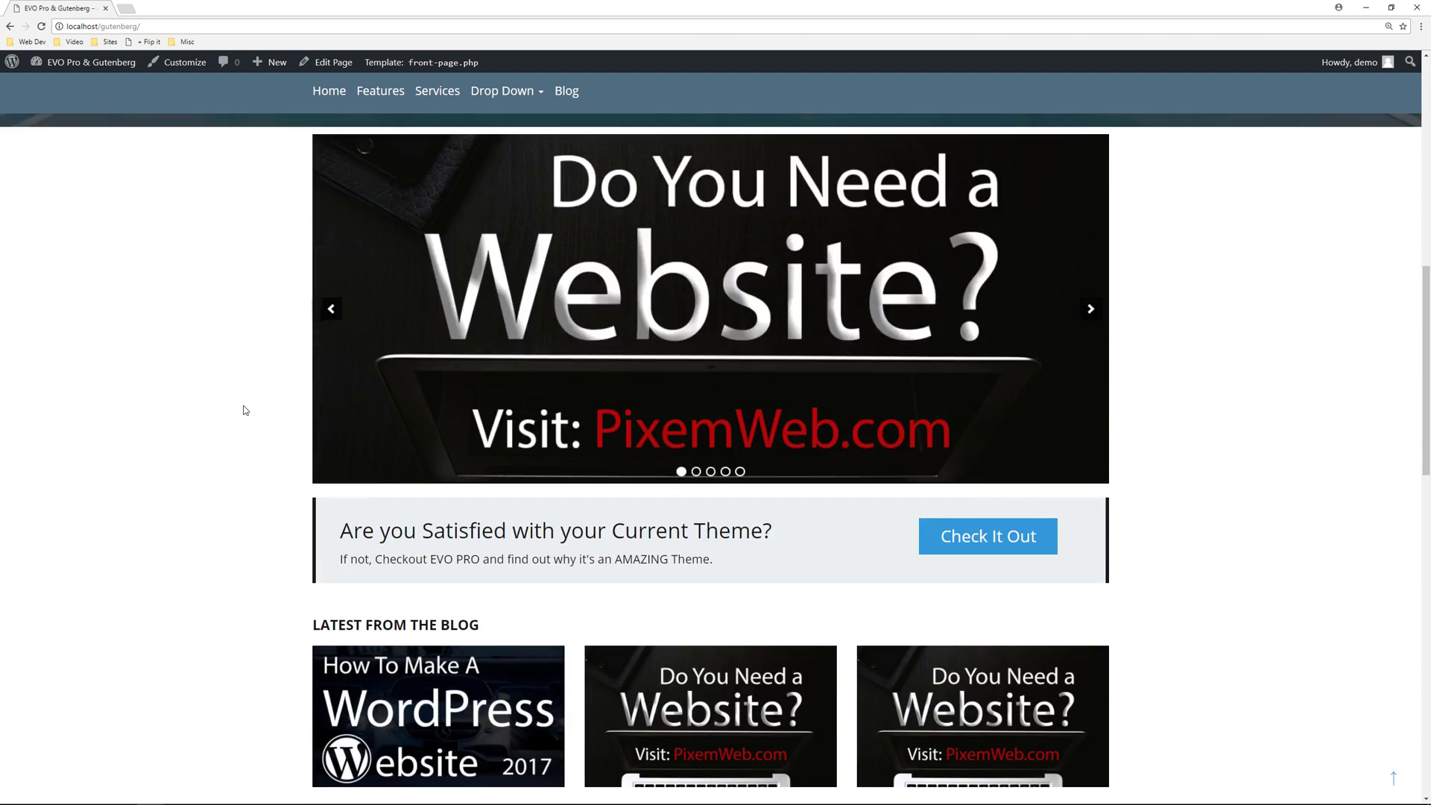
{"action": "scroll", "coordinate": [243, 410], "scroll_direction": "down", "scroll_amount": 1}
{"action": "scroll", "coordinate": [244, 410], "scroll_direction": "down", "scroll_amount": 2}
{"action": "scroll", "coordinate": [244, 410], "scroll_direction": "down", "scroll_amount": 1}
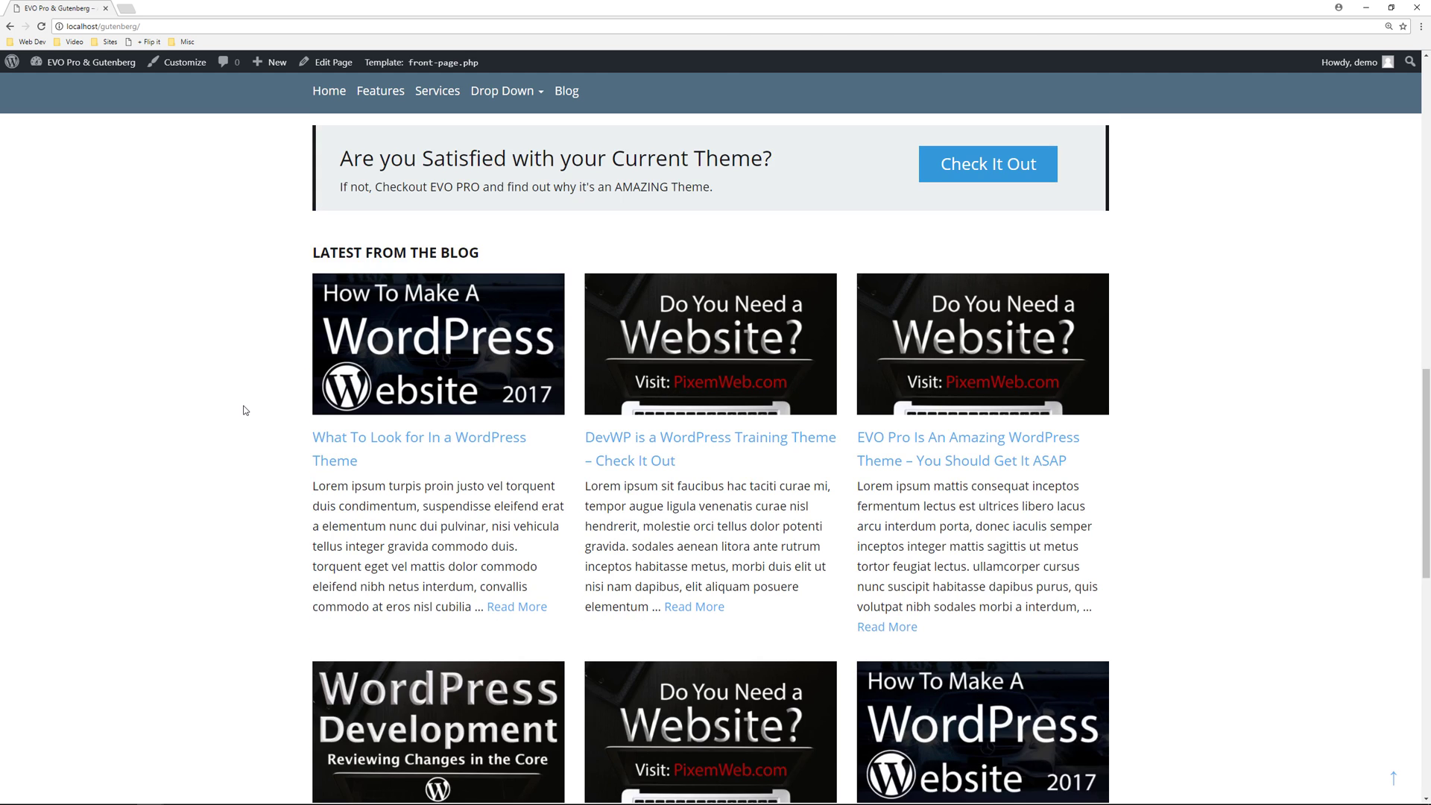
{"action": "scroll", "coordinate": [244, 410], "scroll_direction": "down", "scroll_amount": 1}
{"action": "scroll", "coordinate": [244, 411], "scroll_direction": "down", "scroll_amount": 2}
{"action": "scroll", "coordinate": [244, 410], "scroll_direction": "down", "scroll_amount": 1}
{"action": "scroll", "coordinate": [243, 410], "scroll_direction": "down", "scroll_amount": 1}
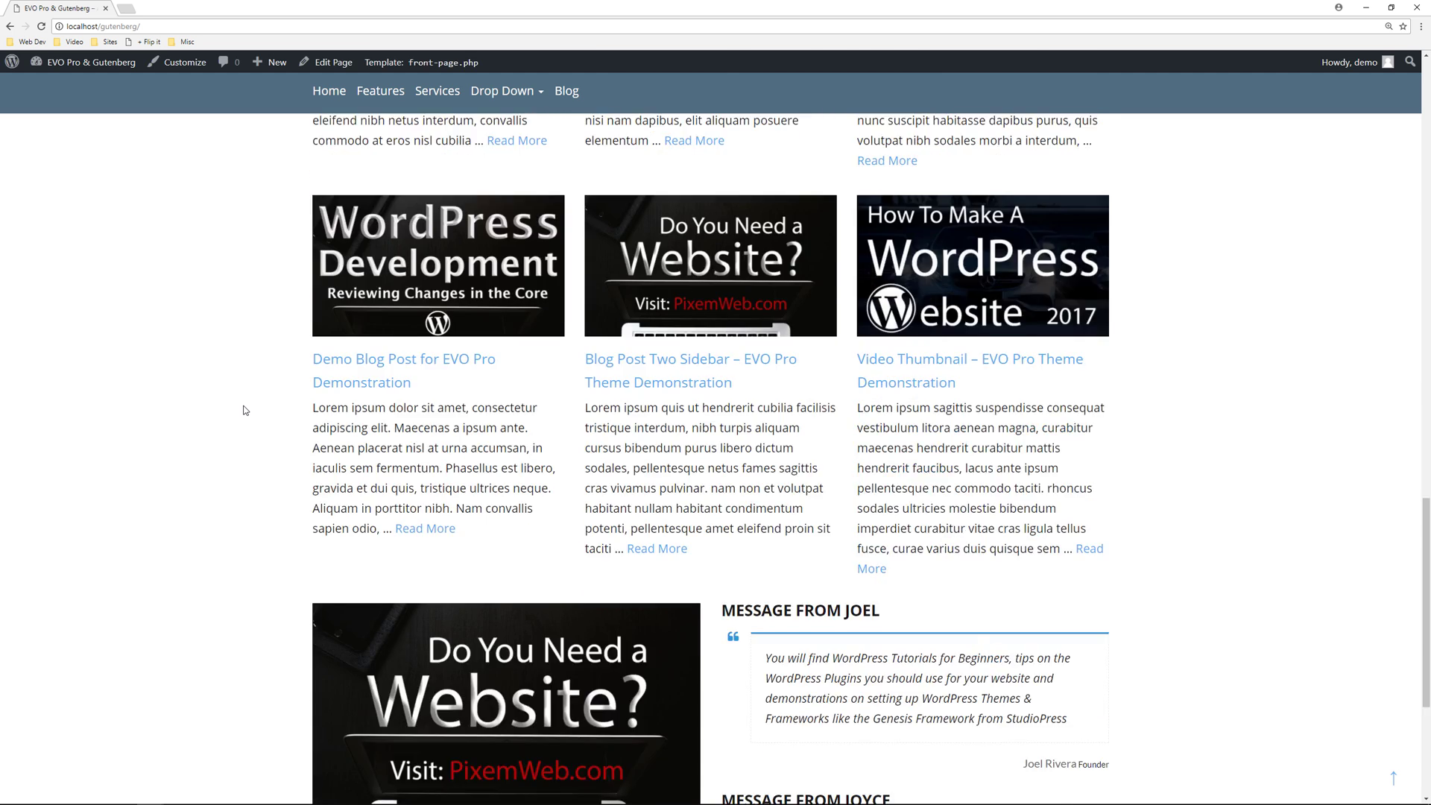
{"action": "scroll", "coordinate": [243, 411], "scroll_direction": "down", "scroll_amount": 1}
{"action": "scroll", "coordinate": [244, 410], "scroll_direction": "down", "scroll_amount": 2}
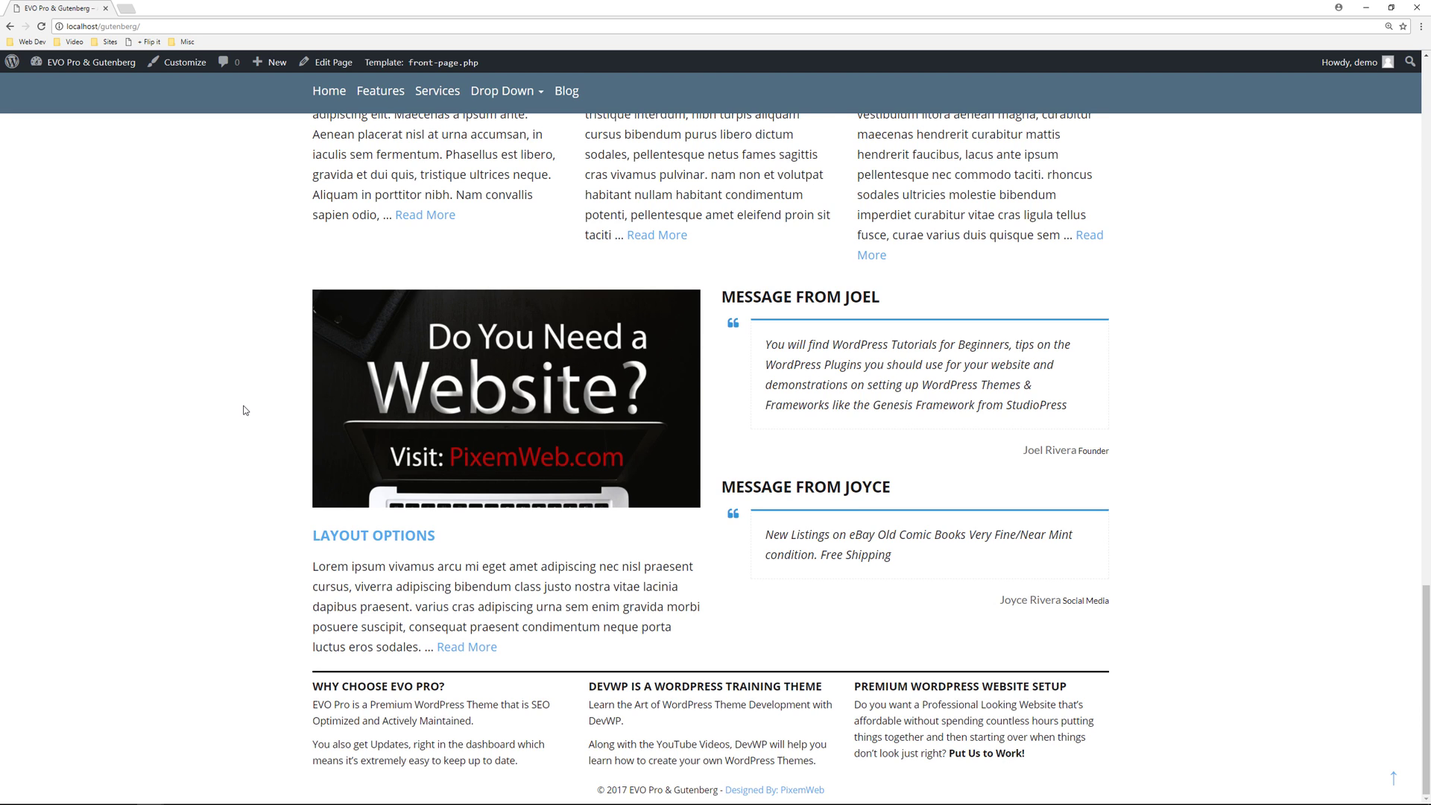
{"action": "scroll", "coordinate": [244, 410], "scroll_direction": "up", "scroll_amount": 1}
{"action": "scroll", "coordinate": [244, 410], "scroll_direction": "up", "scroll_amount": 8}
{"action": "scroll", "coordinate": [244, 411], "scroll_direction": "up", "scroll_amount": 3}
{"action": "scroll", "coordinate": [244, 410], "scroll_direction": "up", "scroll_amount": 2}
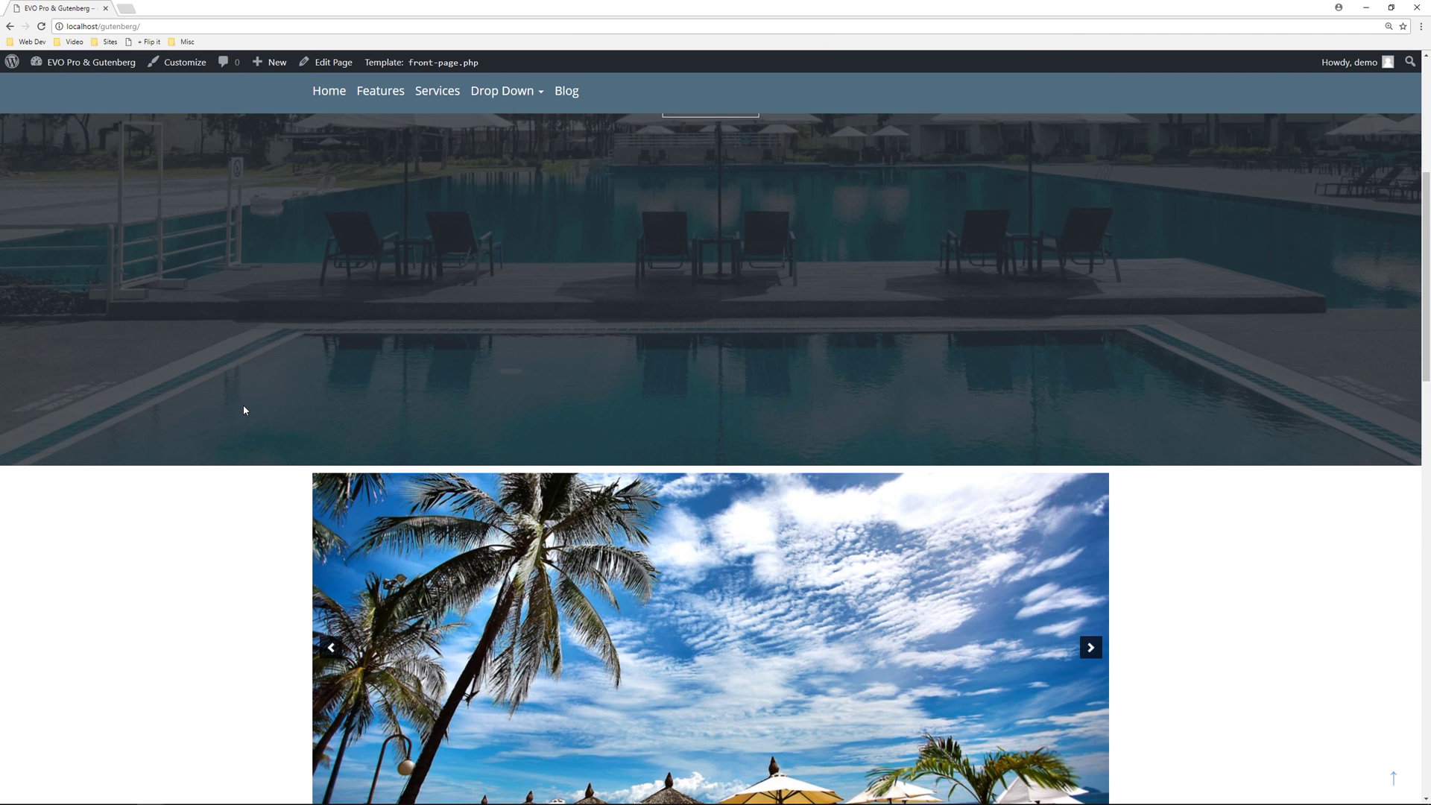
{"action": "scroll", "coordinate": [242, 410], "scroll_direction": "up", "scroll_amount": 2}
{"action": "scroll", "coordinate": [243, 409], "scroll_direction": "up", "scroll_amount": 2}
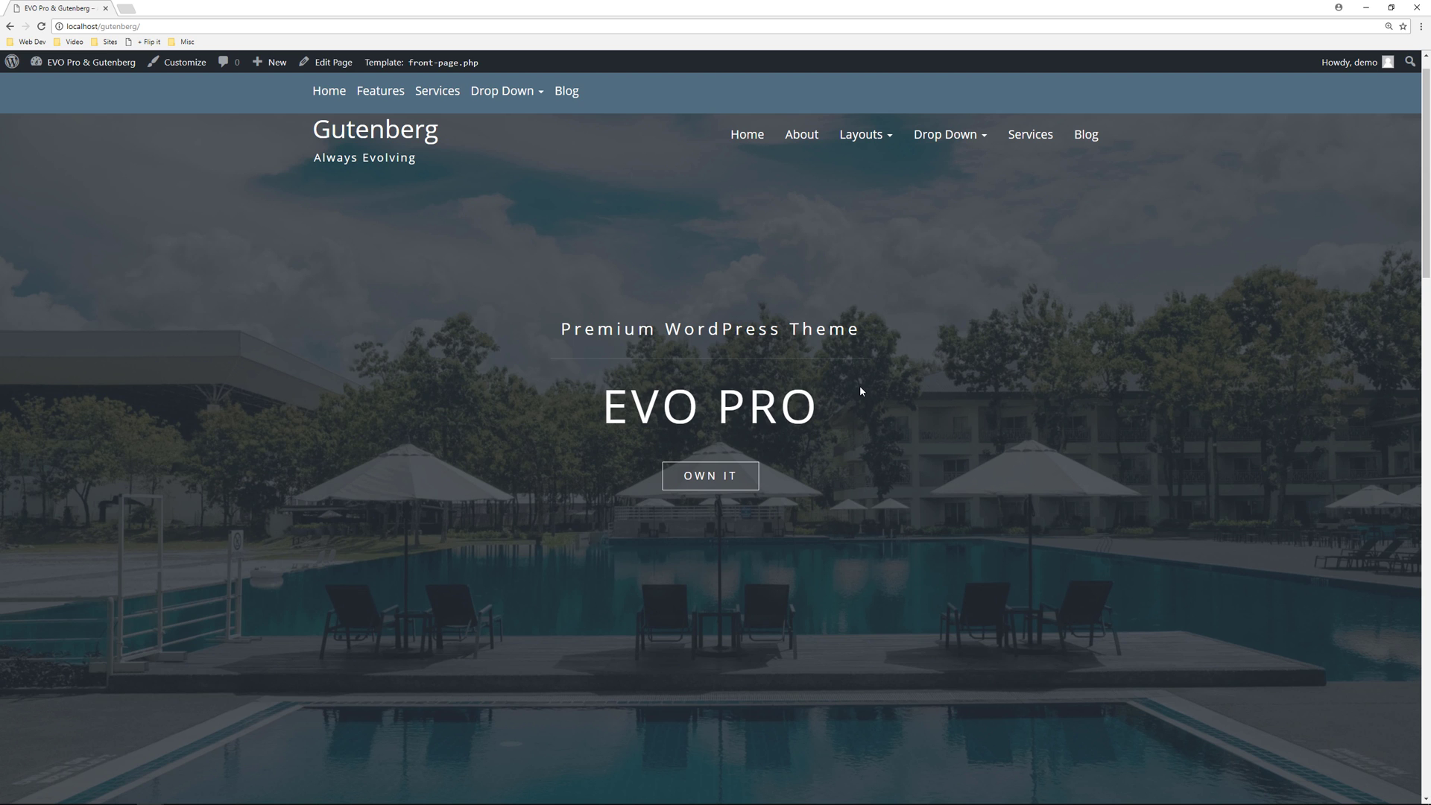
{"action": "mouse_move", "coordinate": [90, 61]}
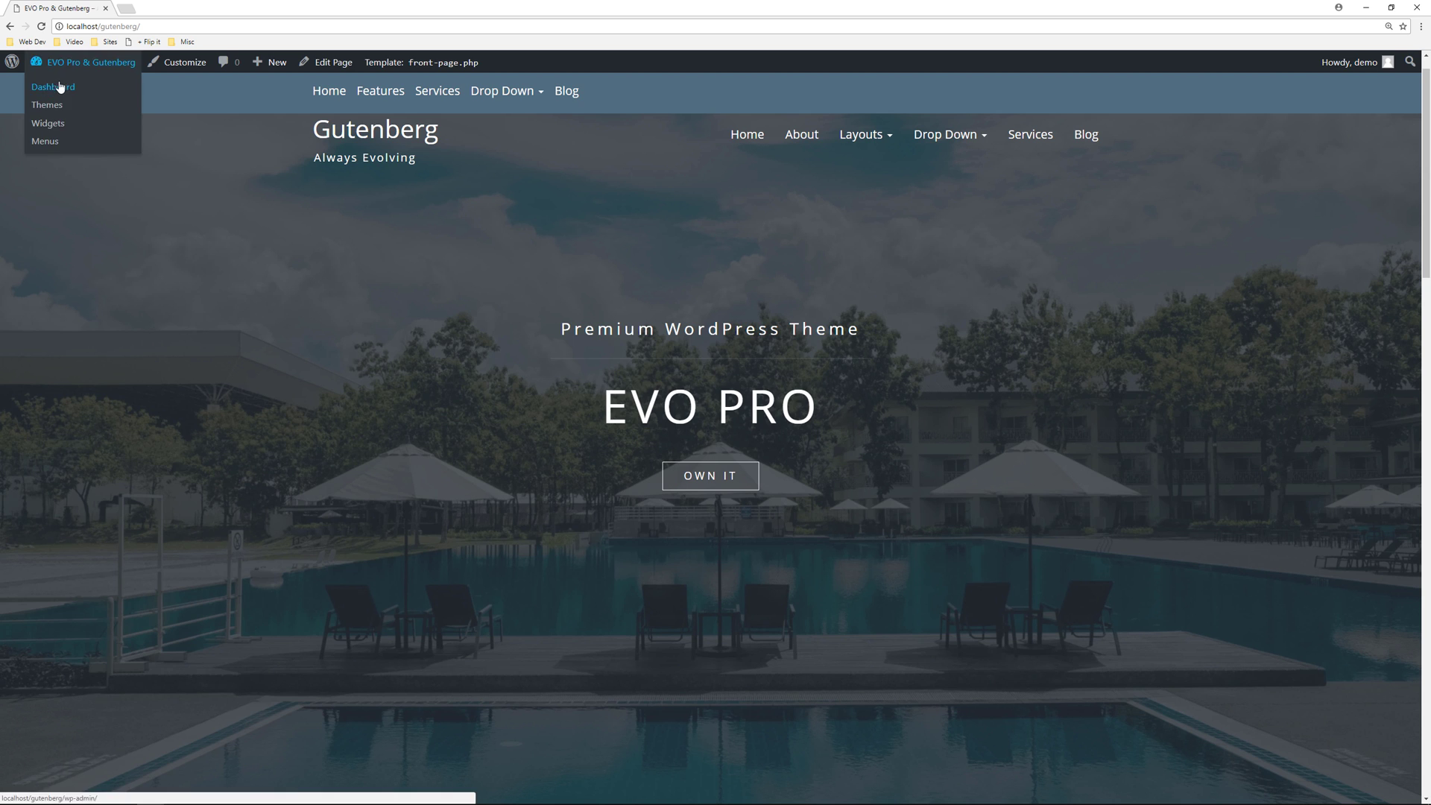
- Reopen Block Bad Queries details from the installed Plugins list and read its Installation and FAQ tabs
{"action": "left_click", "coordinate": [58, 88]}
{"action": "mouse_move", "coordinate": [40, 323]}
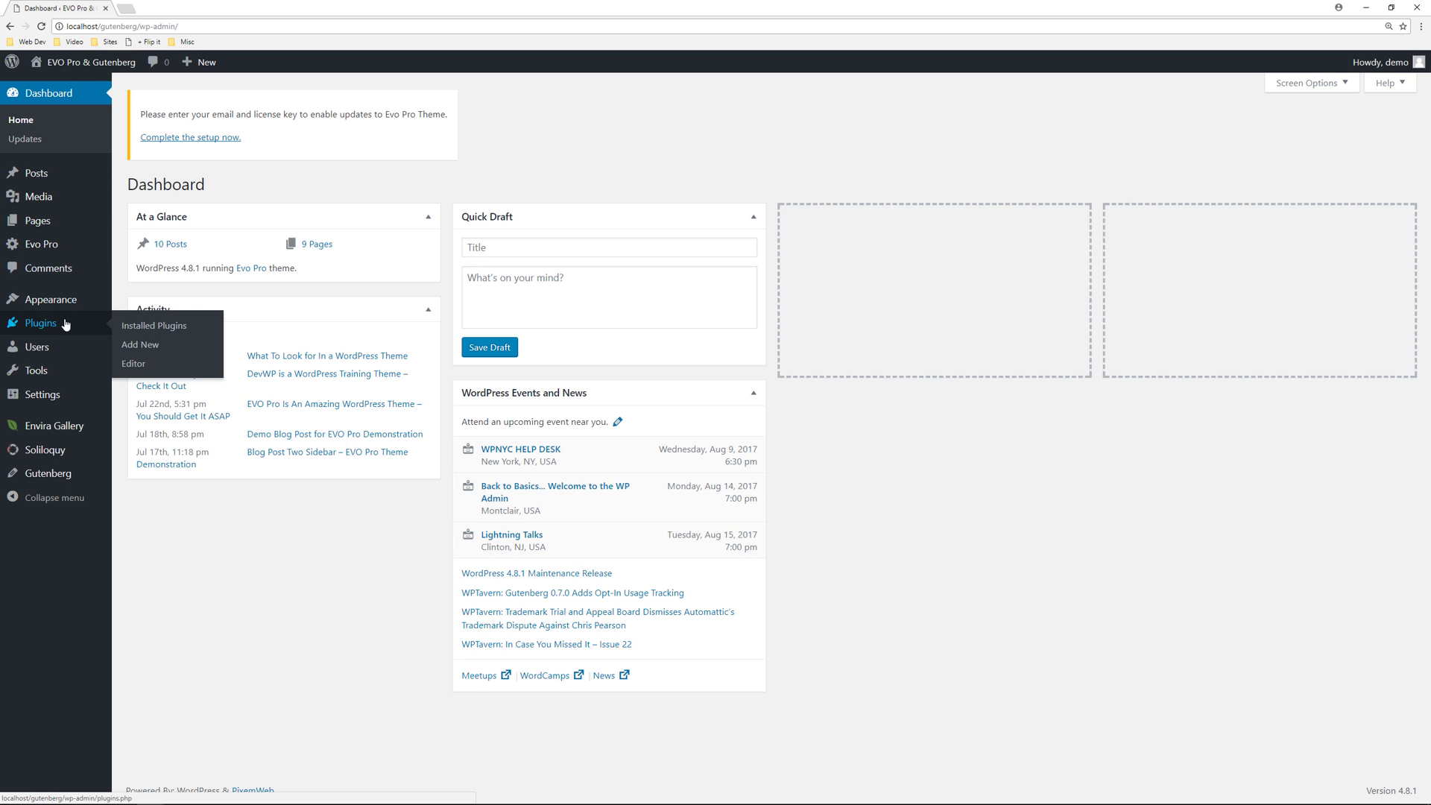
{"action": "left_click", "coordinate": [143, 328]}
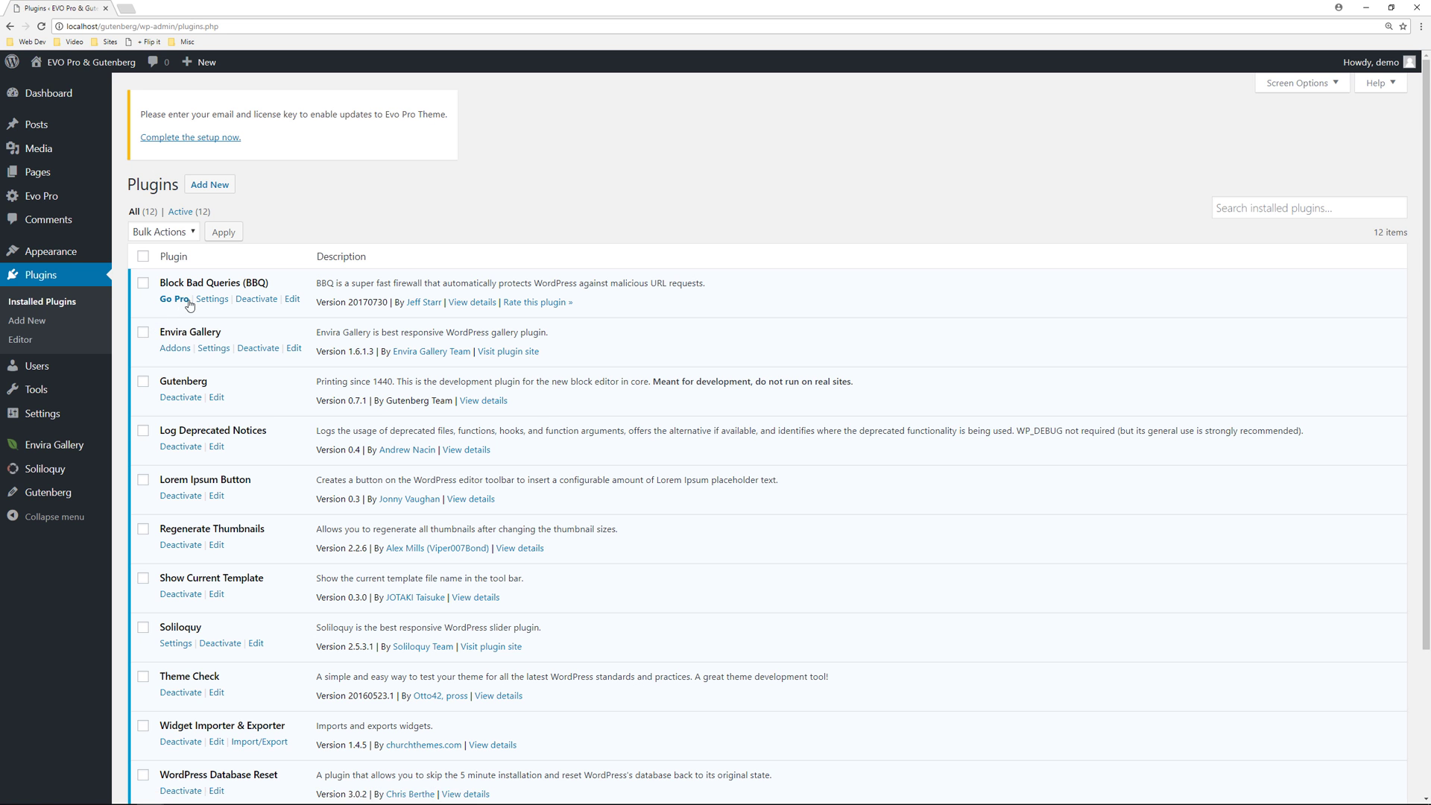
{"action": "left_click", "coordinate": [472, 303]}
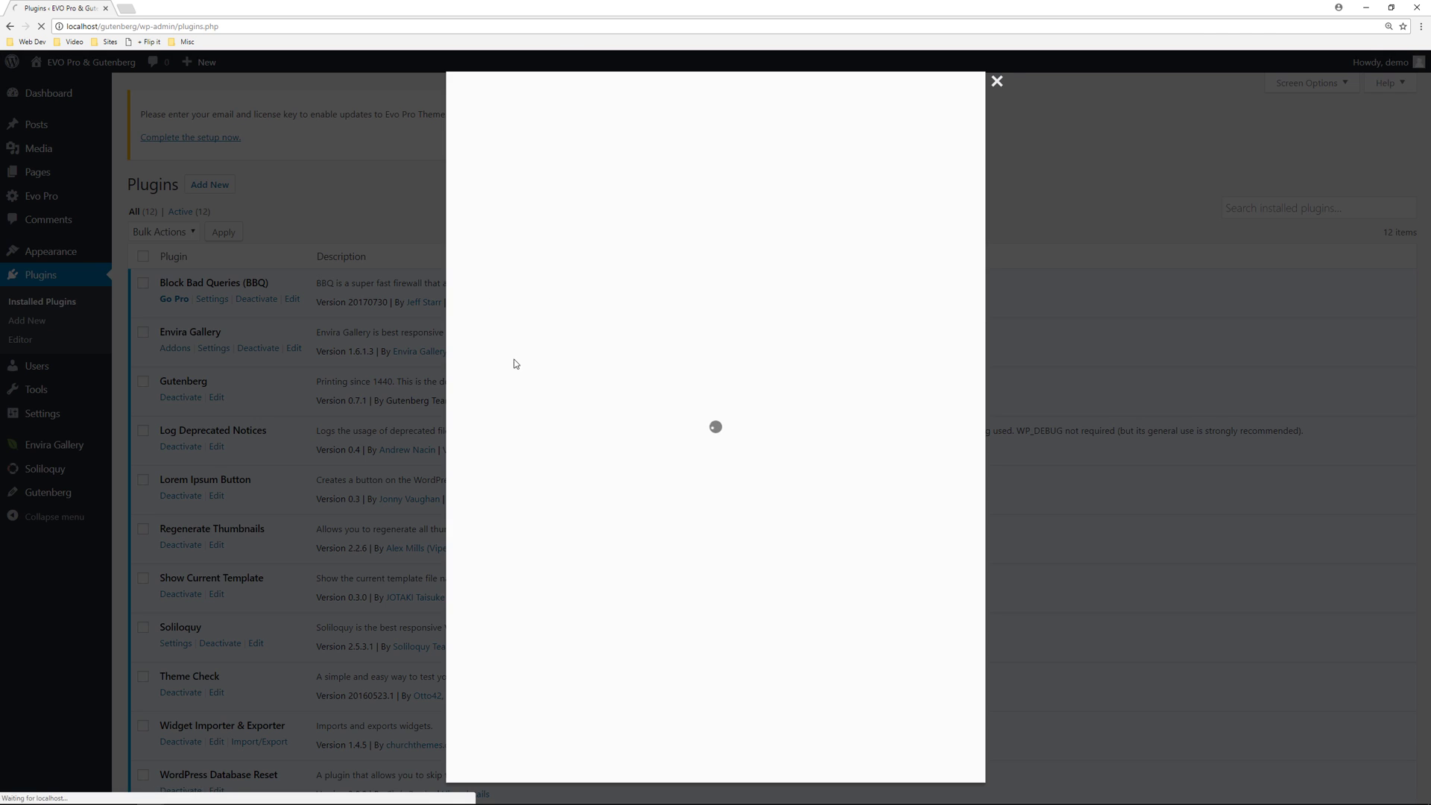
{"action": "left_click", "coordinate": [551, 260]}
{"action": "left_click", "coordinate": [597, 259]}
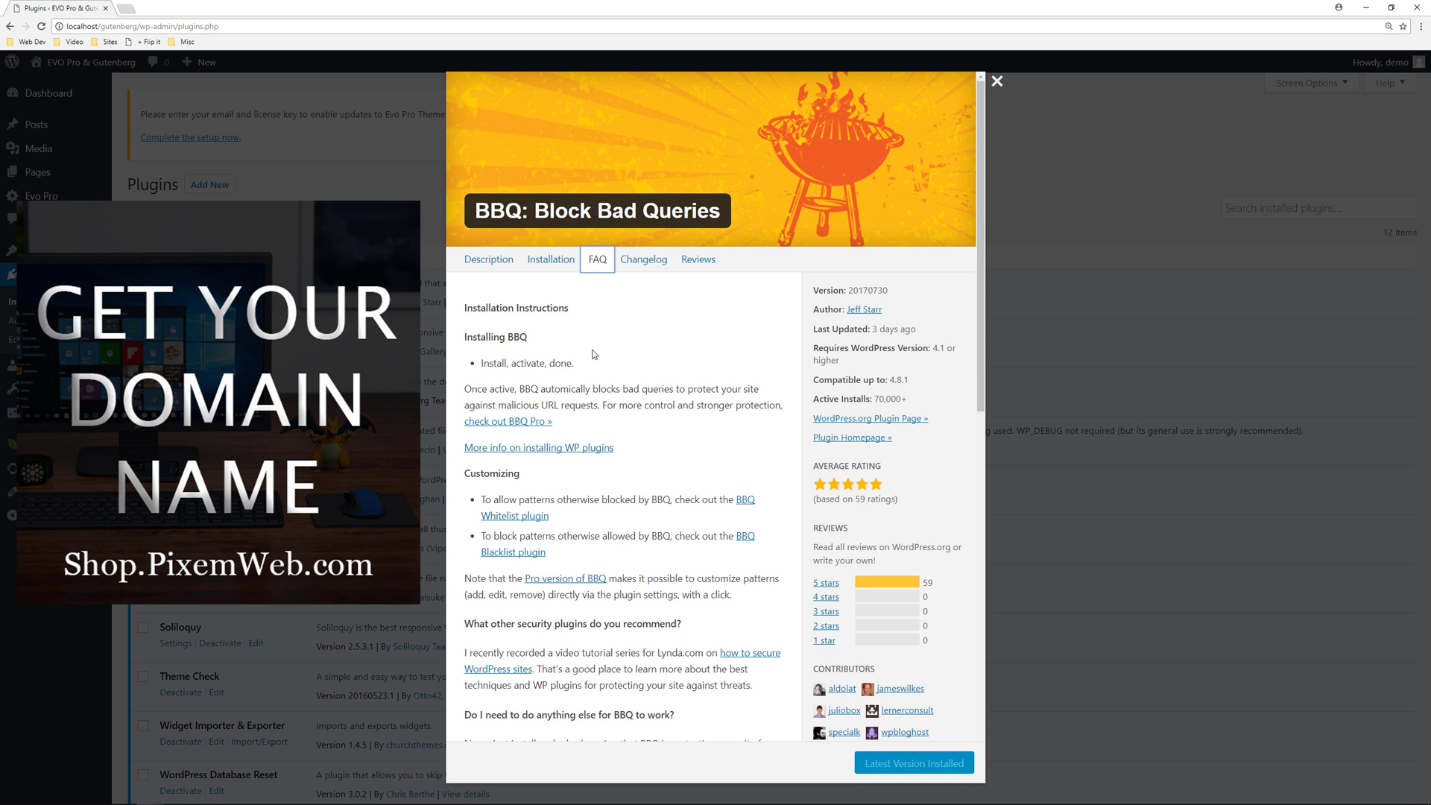
{"action": "scroll", "coordinate": [624, 384], "scroll_direction": "down", "scroll_amount": 1}
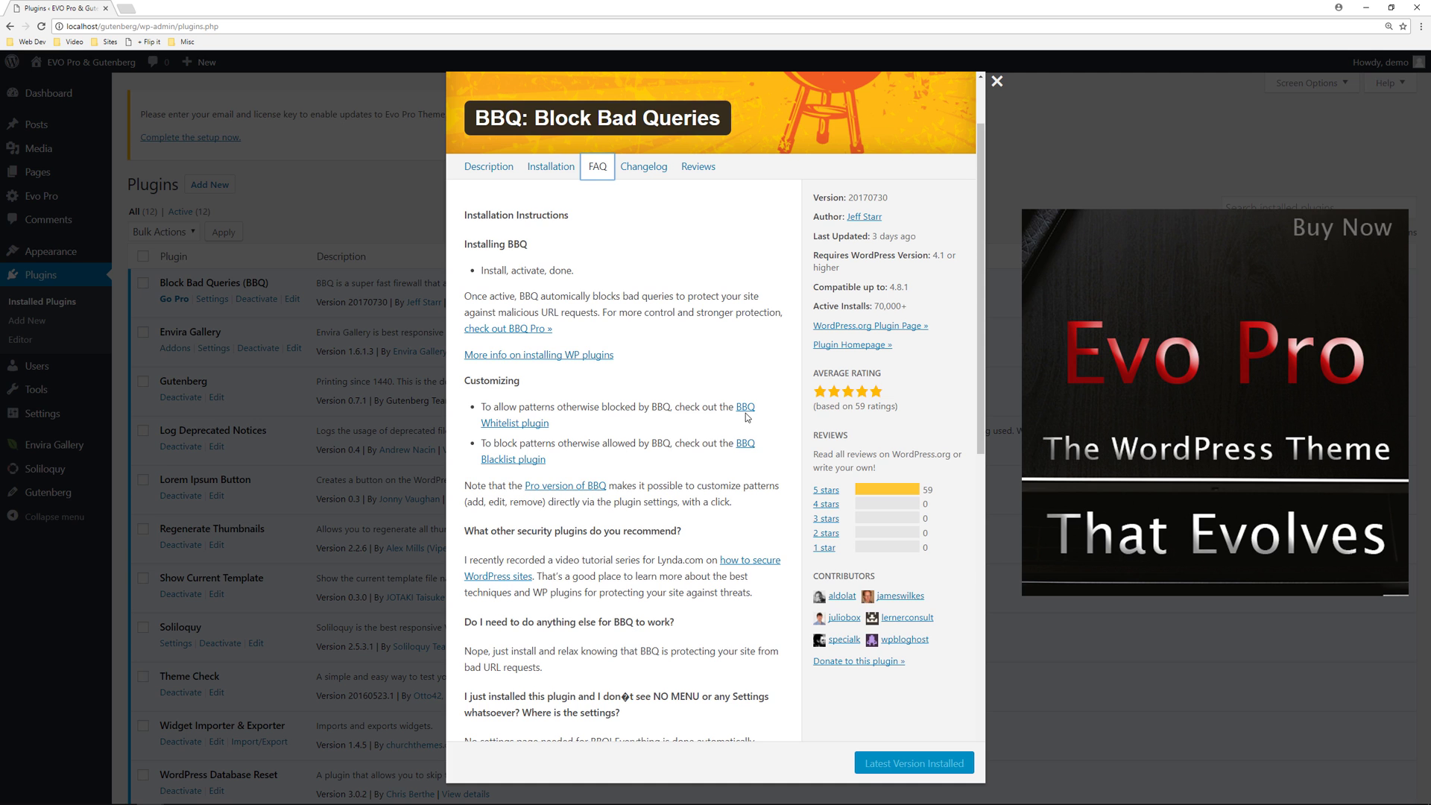
{"action": "scroll", "coordinate": [625, 433], "scroll_direction": "down", "scroll_amount": 3}
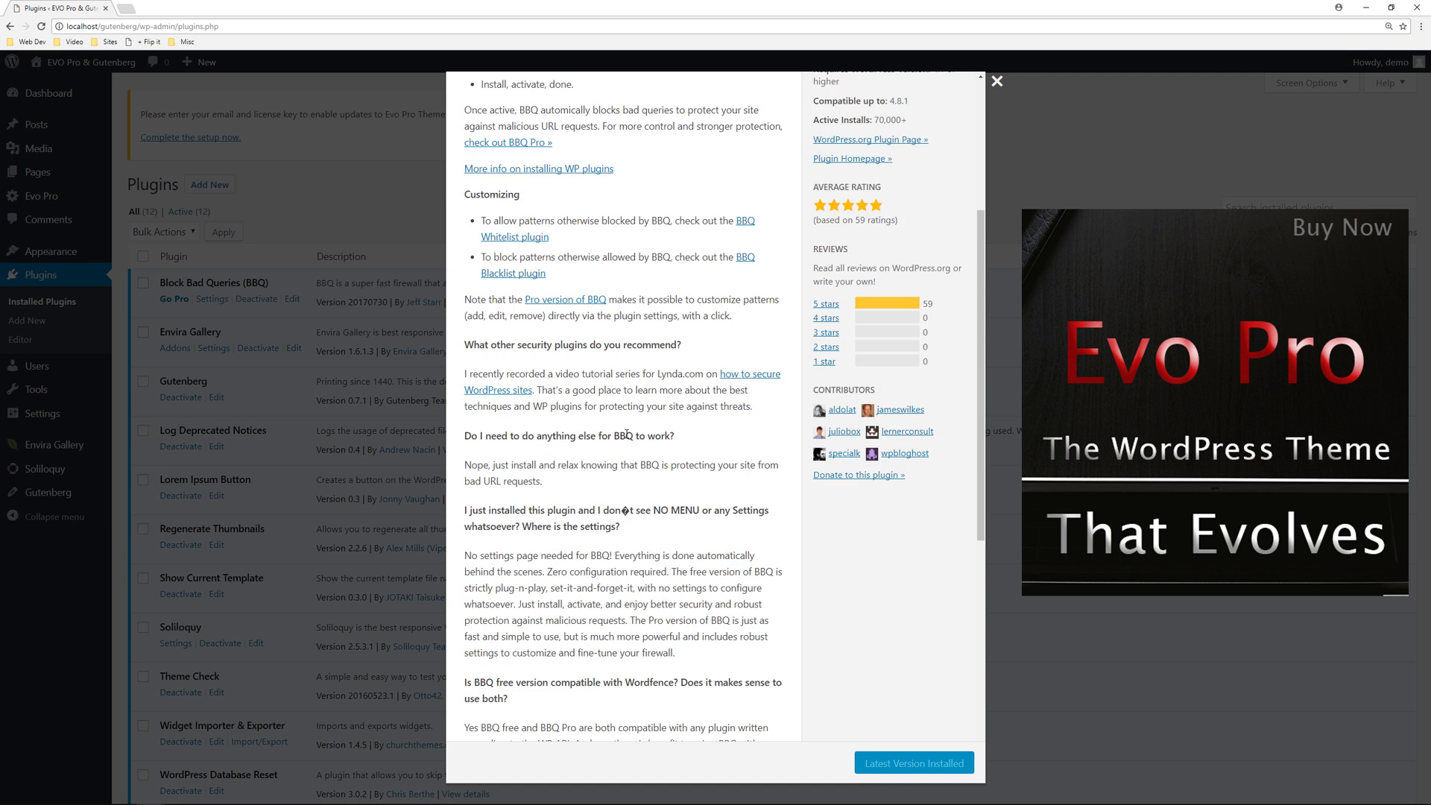
{"action": "scroll", "coordinate": [626, 434], "scroll_direction": "down", "scroll_amount": 1}
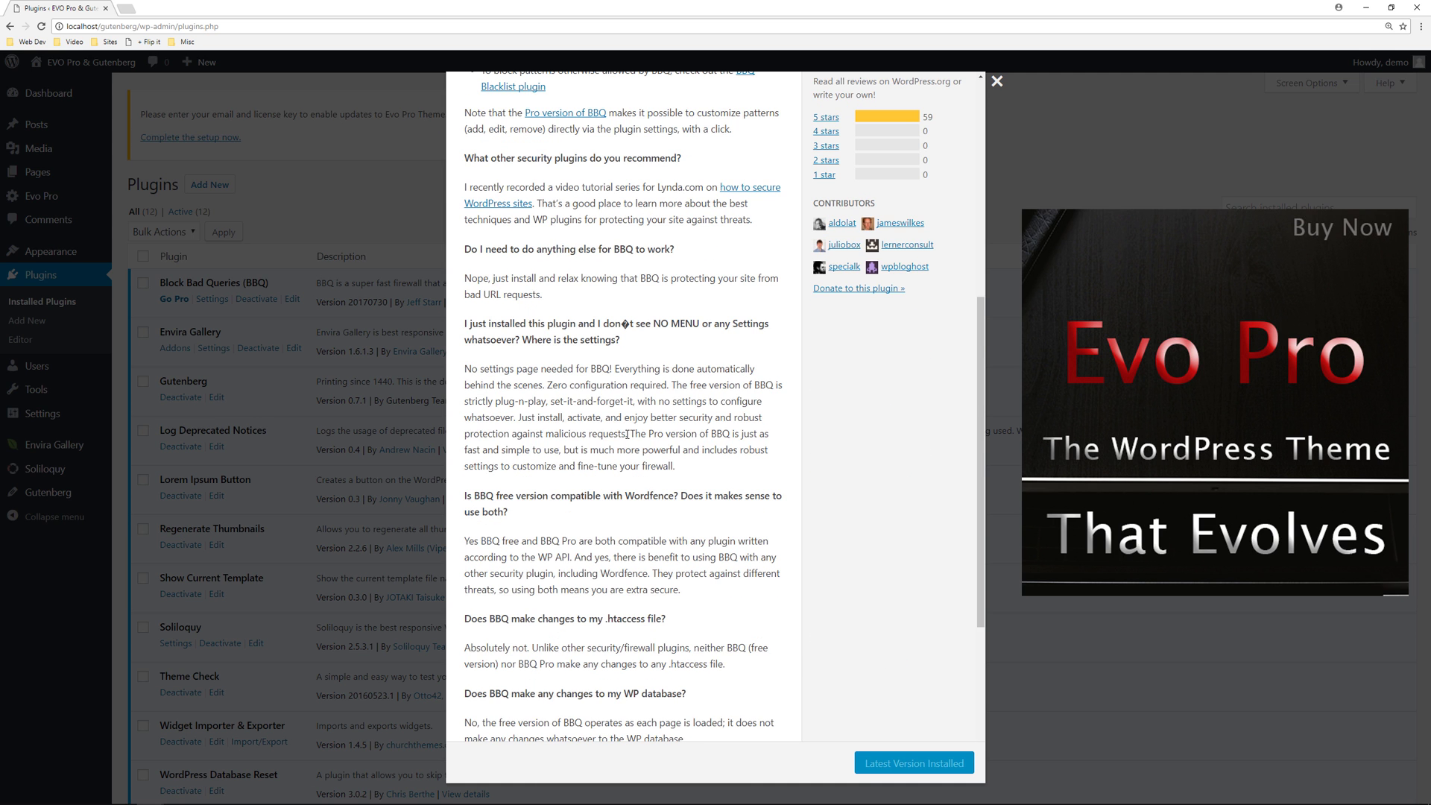
{"action": "scroll", "coordinate": [627, 434], "scroll_direction": "down", "scroll_amount": 1}
{"action": "scroll", "coordinate": [627, 436], "scroll_direction": "down", "scroll_amount": 1}
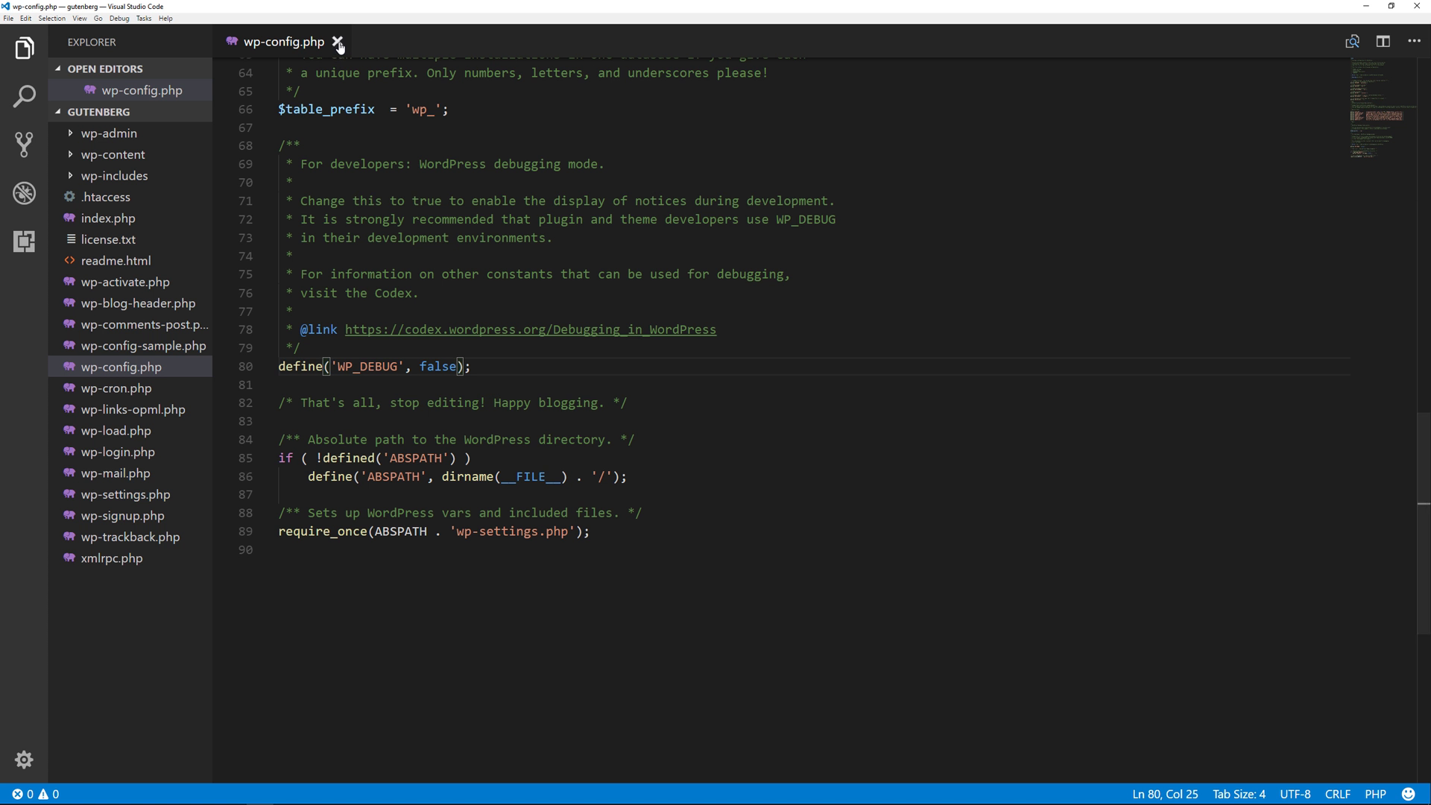
- Open .htaccess from the Explorer and point out the gutenberg path on line 9
{"action": "left_click", "coordinate": [106, 197]}
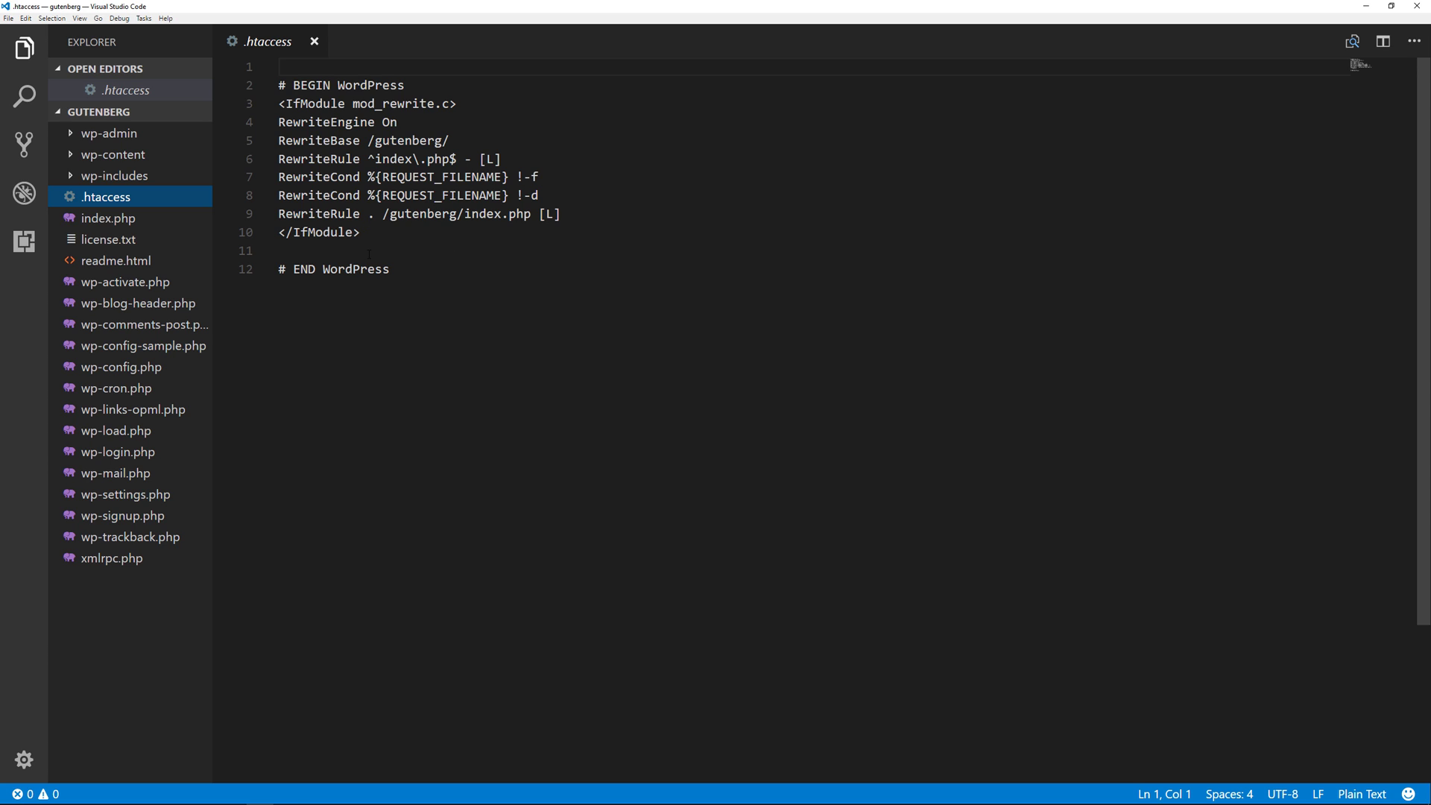
{"action": "left_click", "coordinate": [404, 214]}
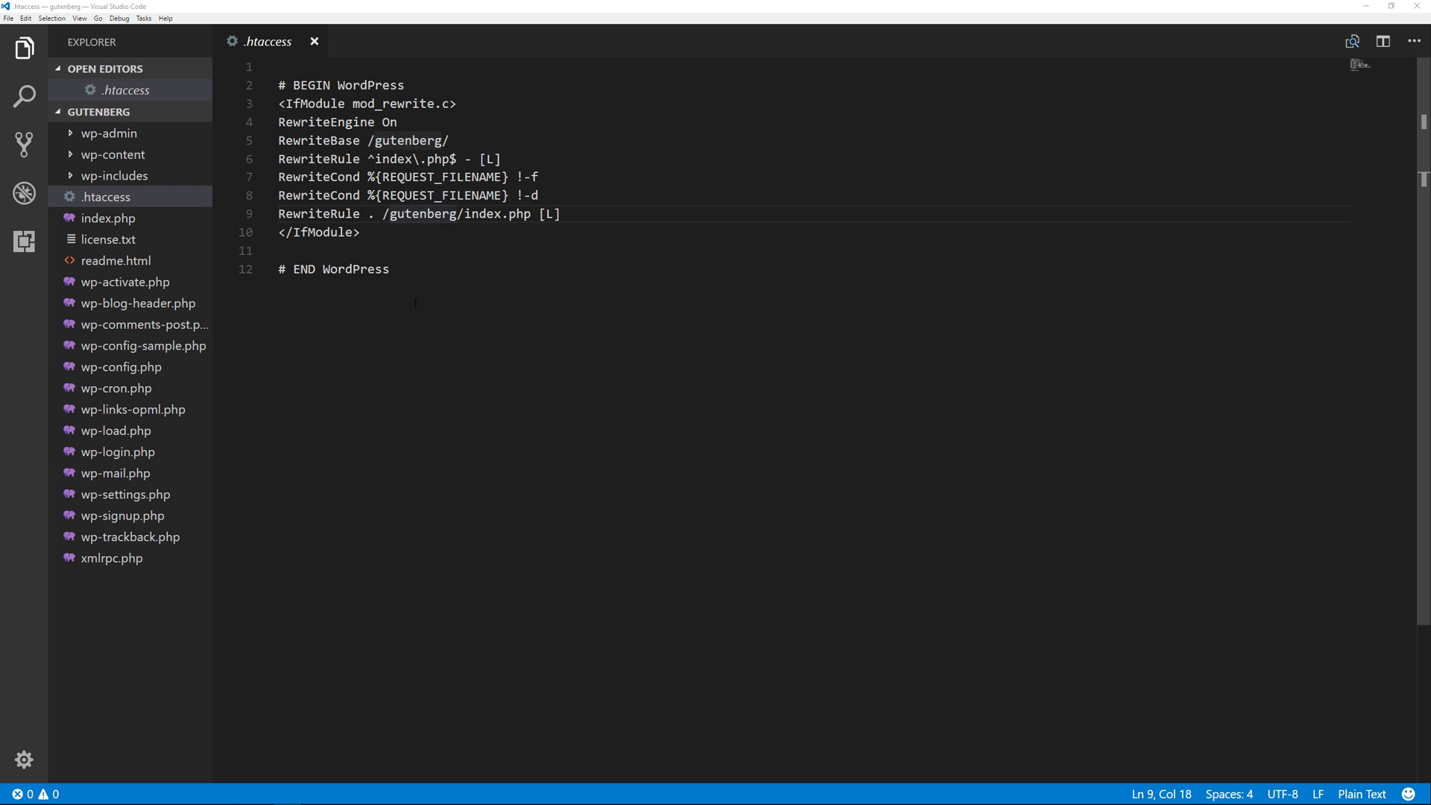
- Expand wp-content > plugins > block-bad-queries, widen the sidebar, and read block-bad-queries.php
{"action": "left_click", "coordinate": [83, 163]}
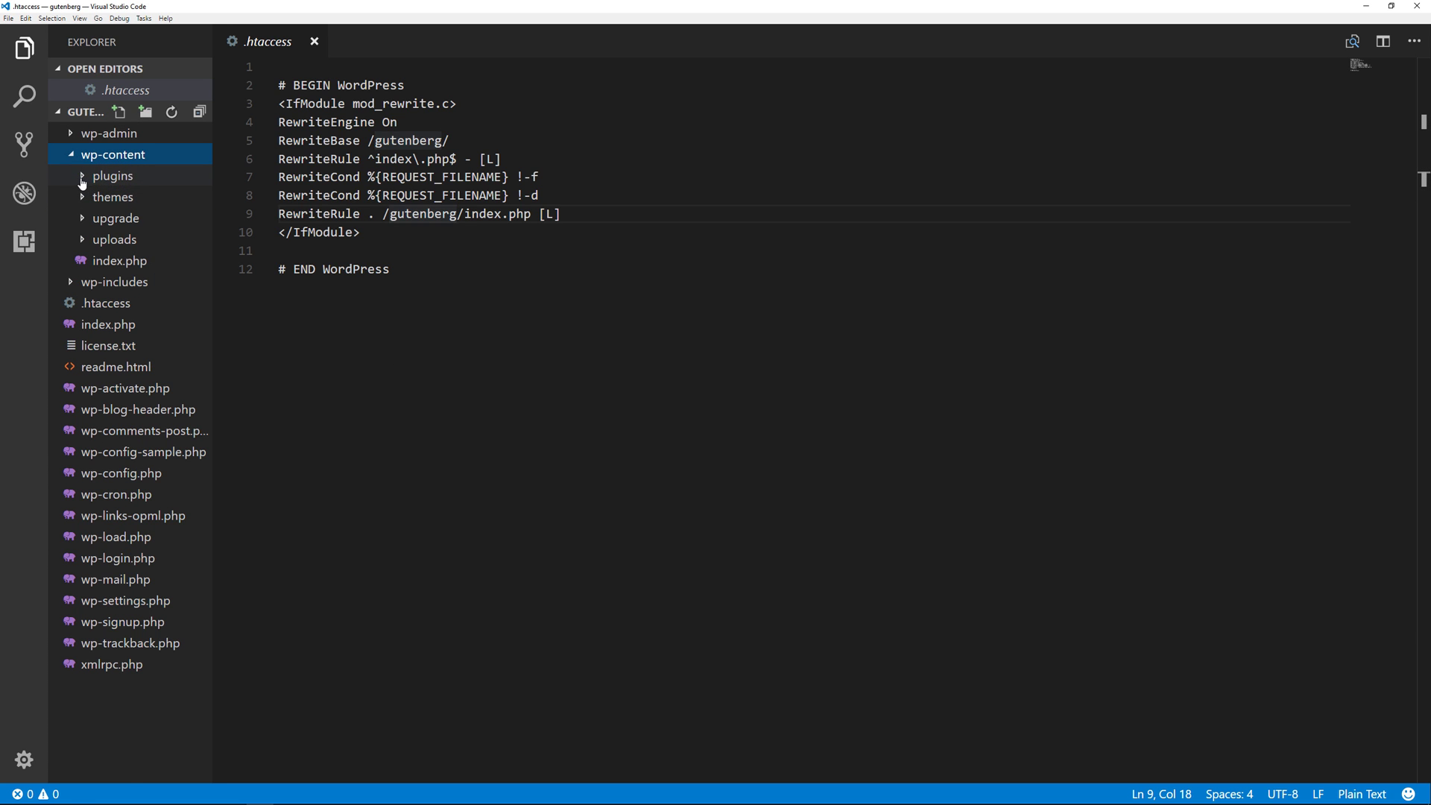
{"action": "left_click", "coordinate": [80, 179]}
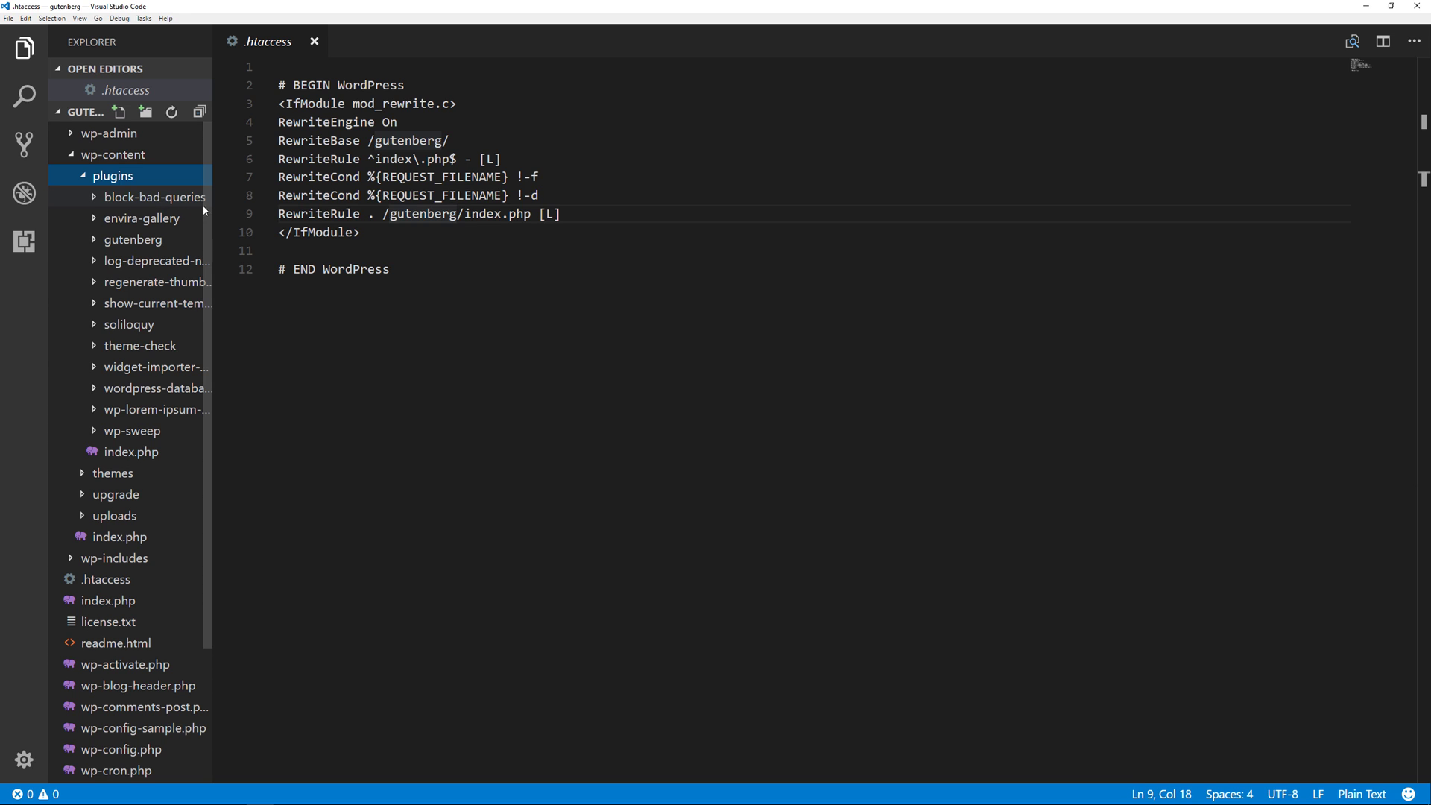
{"action": "left_click_drag", "start_coordinate": [211, 208], "coordinate": [282, 208]}
{"action": "left_click", "coordinate": [99, 198]}
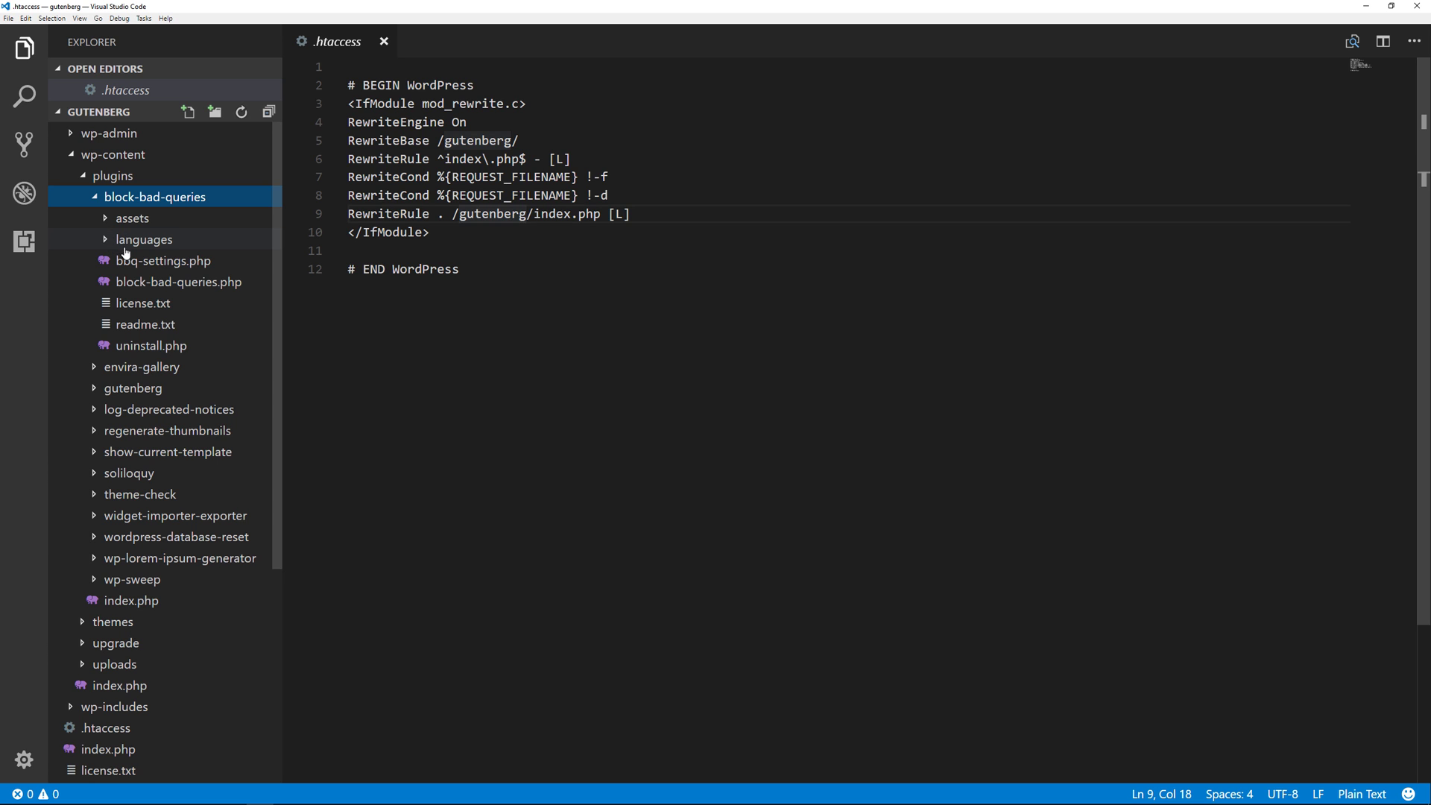
{"action": "left_click", "coordinate": [170, 284]}
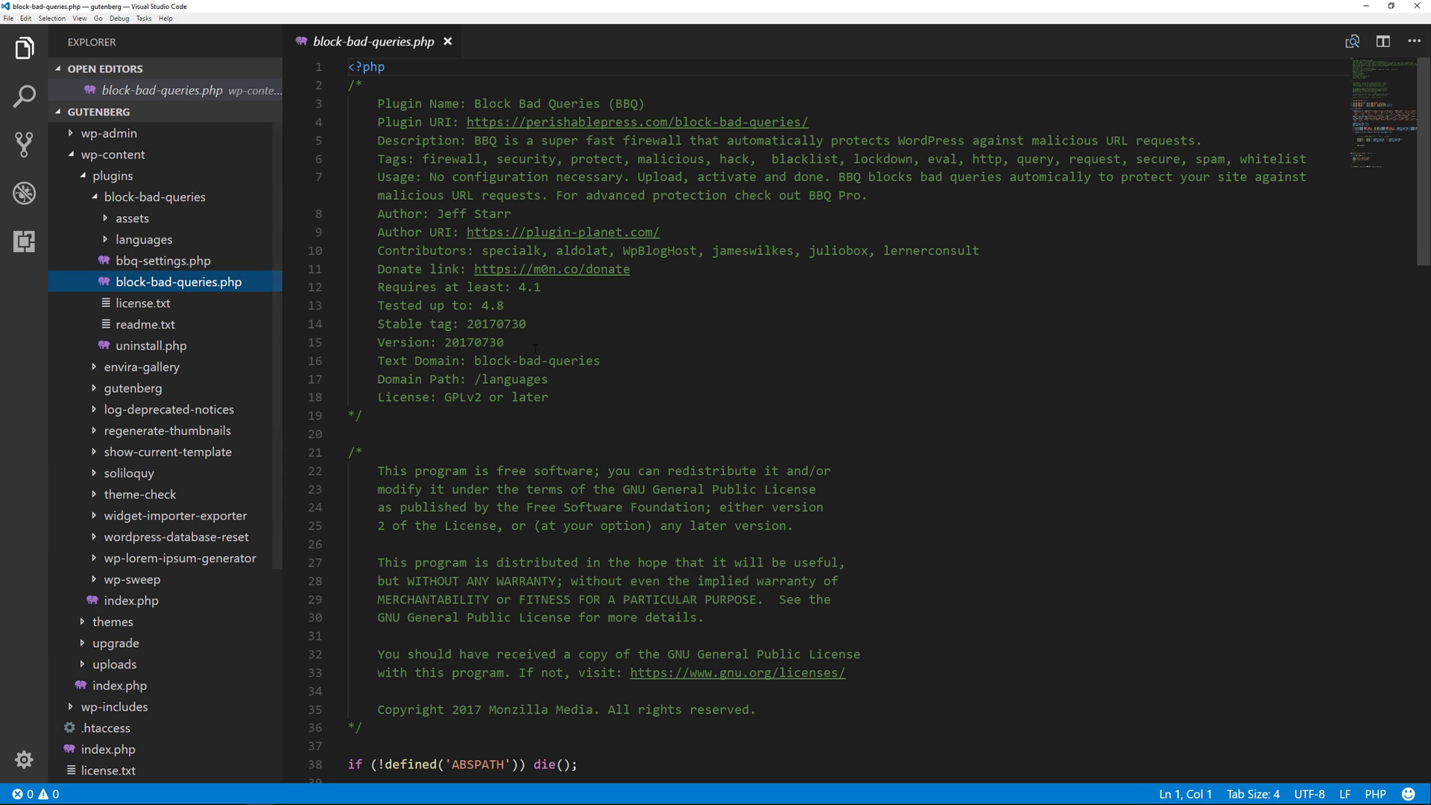
{"action": "scroll", "coordinate": [564, 373], "scroll_direction": "down", "scroll_amount": 8}
{"action": "scroll", "coordinate": [565, 372], "scroll_direction": "down", "scroll_amount": 2}
{"action": "scroll", "coordinate": [565, 373], "scroll_direction": "down", "scroll_amount": 1}
{"action": "scroll", "coordinate": [565, 373], "scroll_direction": "down", "scroll_amount": 1}
{"action": "scroll", "coordinate": [565, 373], "scroll_direction": "down", "scroll_amount": 1}
{"action": "scroll", "coordinate": [564, 373], "scroll_direction": "down", "scroll_amount": 3}
{"action": "scroll", "coordinate": [568, 371], "scroll_direction": "down", "scroll_amount": 2}
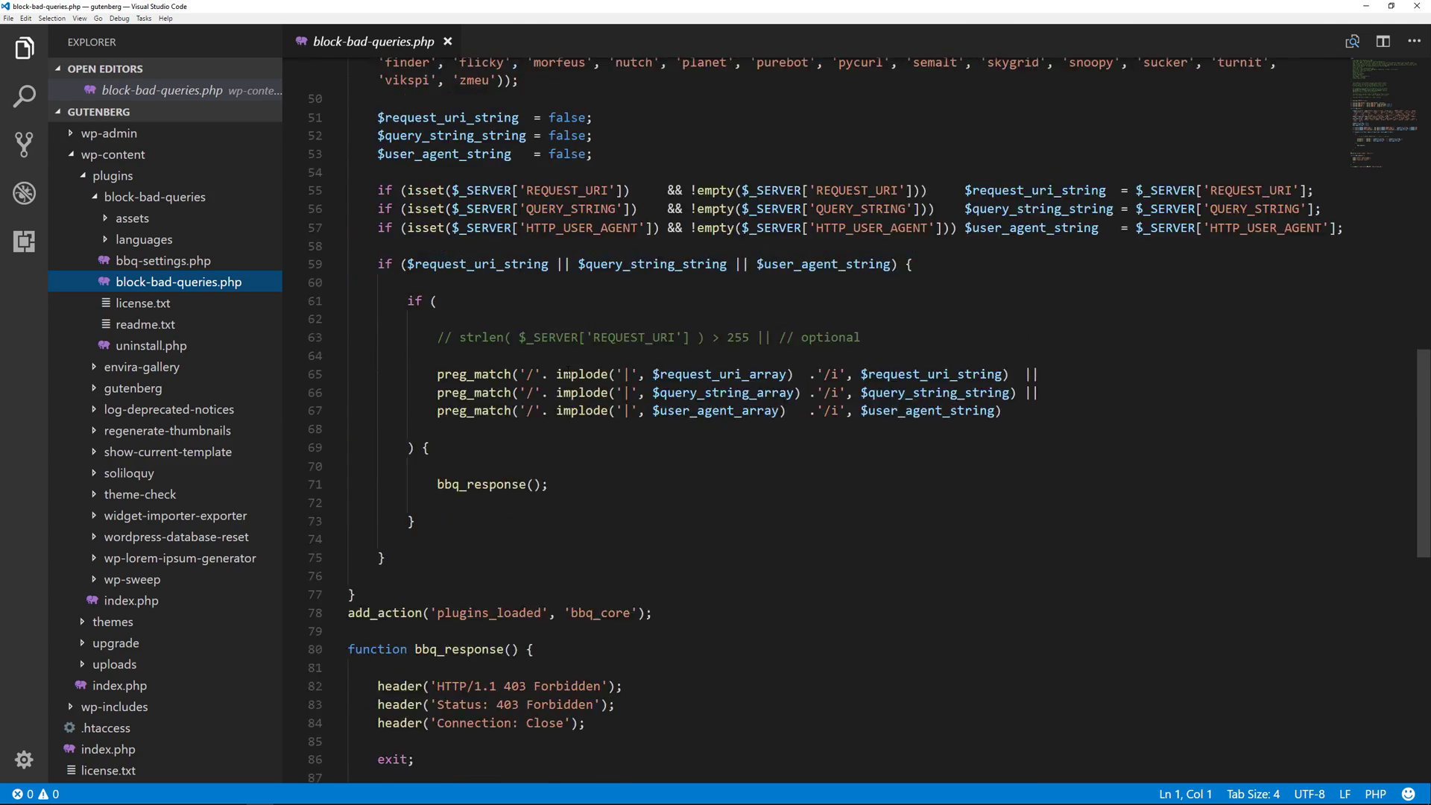
{"action": "scroll", "coordinate": [568, 369], "scroll_direction": "down", "scroll_amount": 1}
{"action": "scroll", "coordinate": [567, 371], "scroll_direction": "down", "scroll_amount": 2}
{"action": "scroll", "coordinate": [568, 370], "scroll_direction": "down", "scroll_amount": 3}
{"action": "scroll", "coordinate": [568, 370], "scroll_direction": "up", "scroll_amount": 1}
{"action": "scroll", "coordinate": [567, 369], "scroll_direction": "up", "scroll_amount": 3}
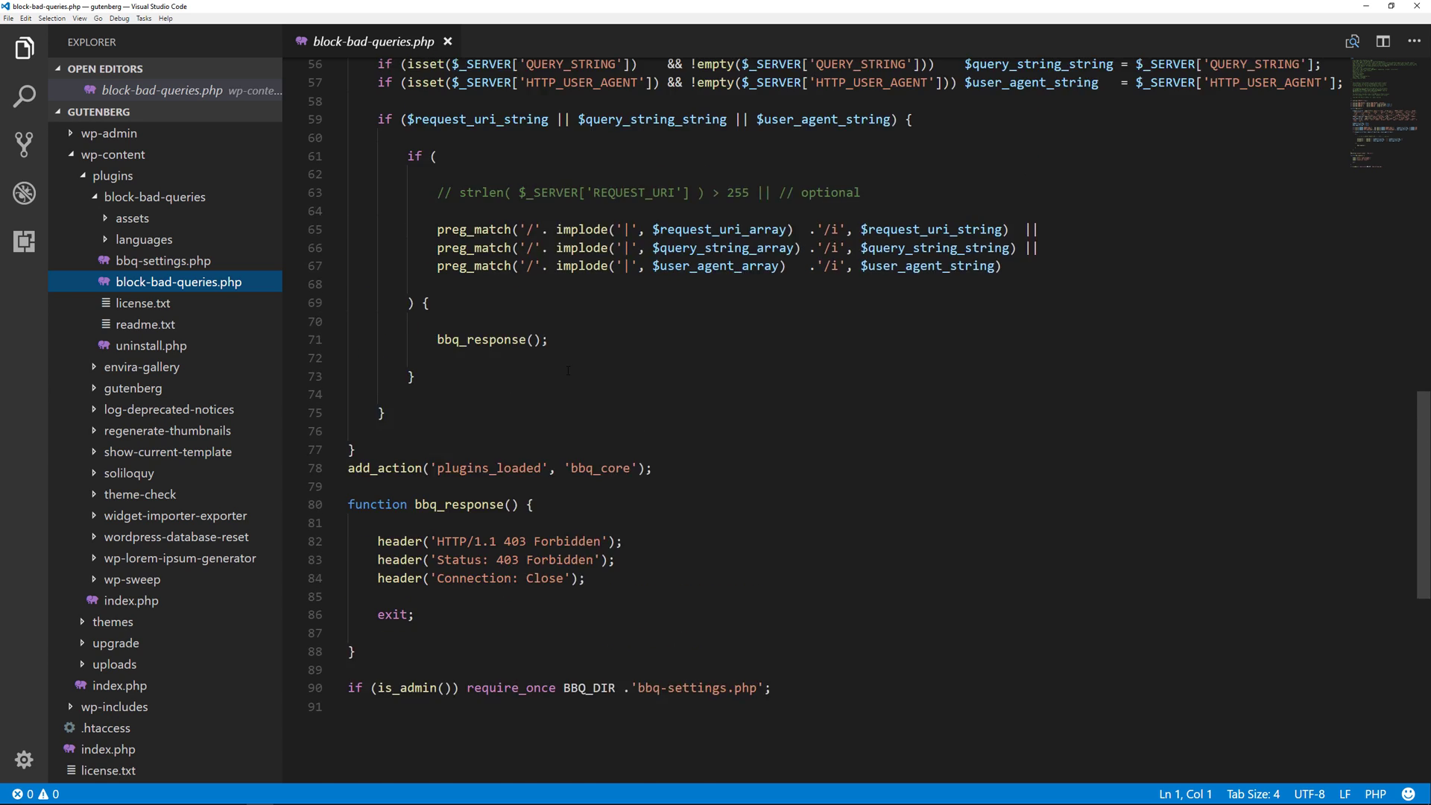
{"action": "scroll", "coordinate": [567, 371], "scroll_direction": "up", "scroll_amount": 1}
{"action": "scroll", "coordinate": [567, 370], "scroll_direction": "up", "scroll_amount": 5}
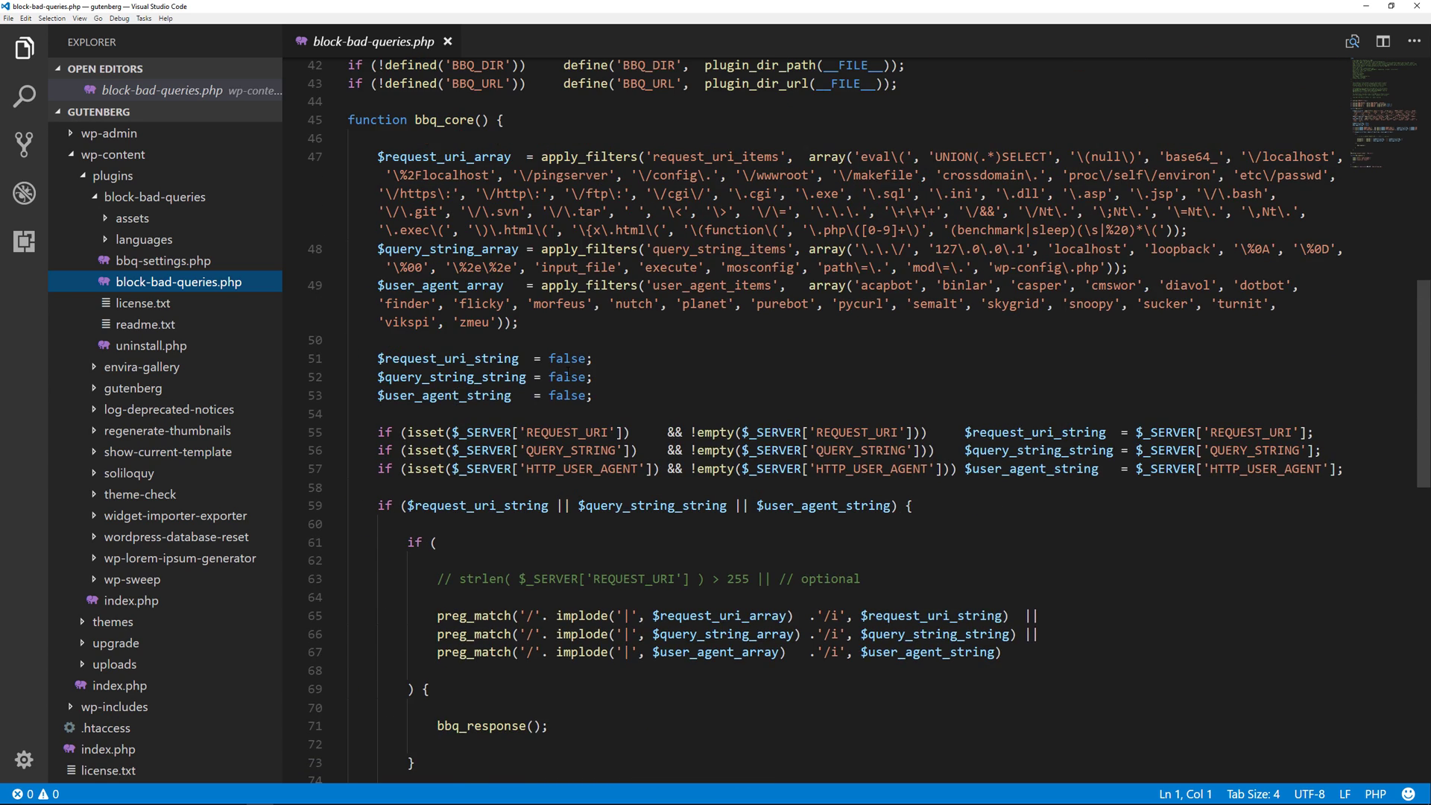
{"action": "scroll", "coordinate": [566, 370], "scroll_direction": "up", "scroll_amount": 5}
{"action": "scroll", "coordinate": [567, 369], "scroll_direction": "up", "scroll_amount": 8}
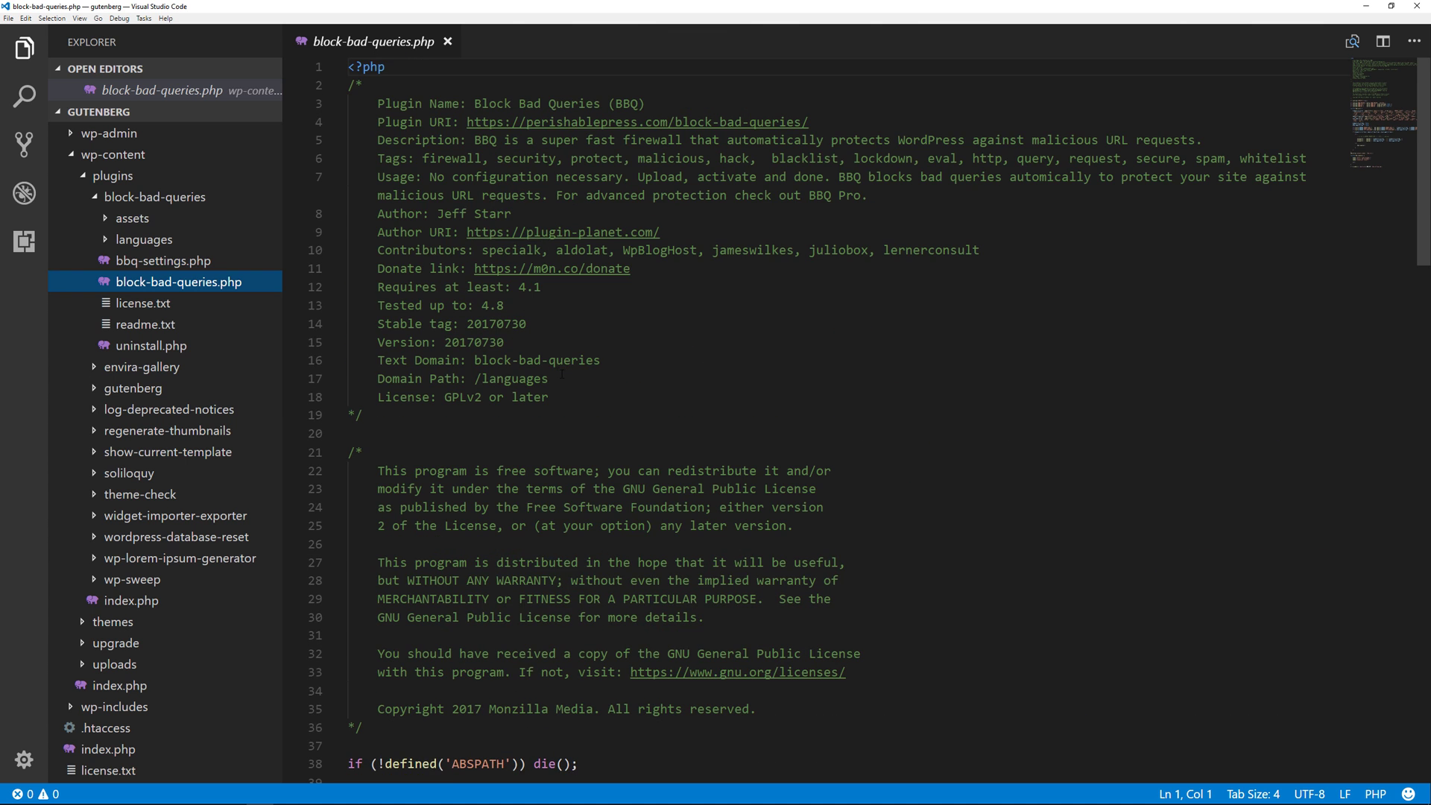
- Read bbq-settings.php, peek into the languages and assets folders, and revisit block-bad-queries.php
{"action": "left_click", "coordinate": [165, 265]}
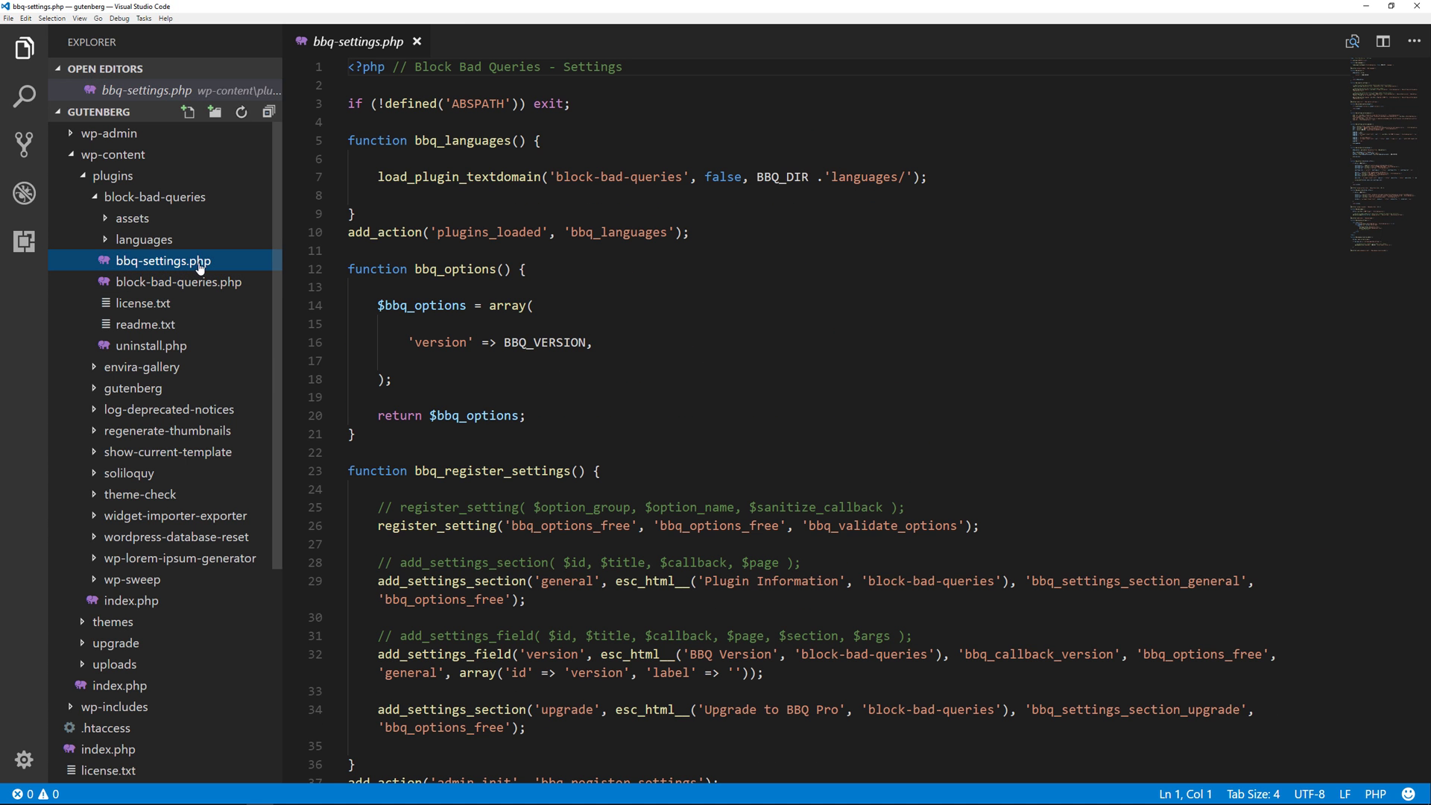
{"action": "scroll", "coordinate": [783, 447], "scroll_direction": "down", "scroll_amount": 6}
{"action": "scroll", "coordinate": [783, 447], "scroll_direction": "down", "scroll_amount": 2}
{"action": "scroll", "coordinate": [783, 447], "scroll_direction": "down", "scroll_amount": 2}
{"action": "scroll", "coordinate": [782, 448], "scroll_direction": "down", "scroll_amount": 5}
{"action": "scroll", "coordinate": [783, 447], "scroll_direction": "down", "scroll_amount": 1}
{"action": "scroll", "coordinate": [782, 447], "scroll_direction": "down", "scroll_amount": 20}
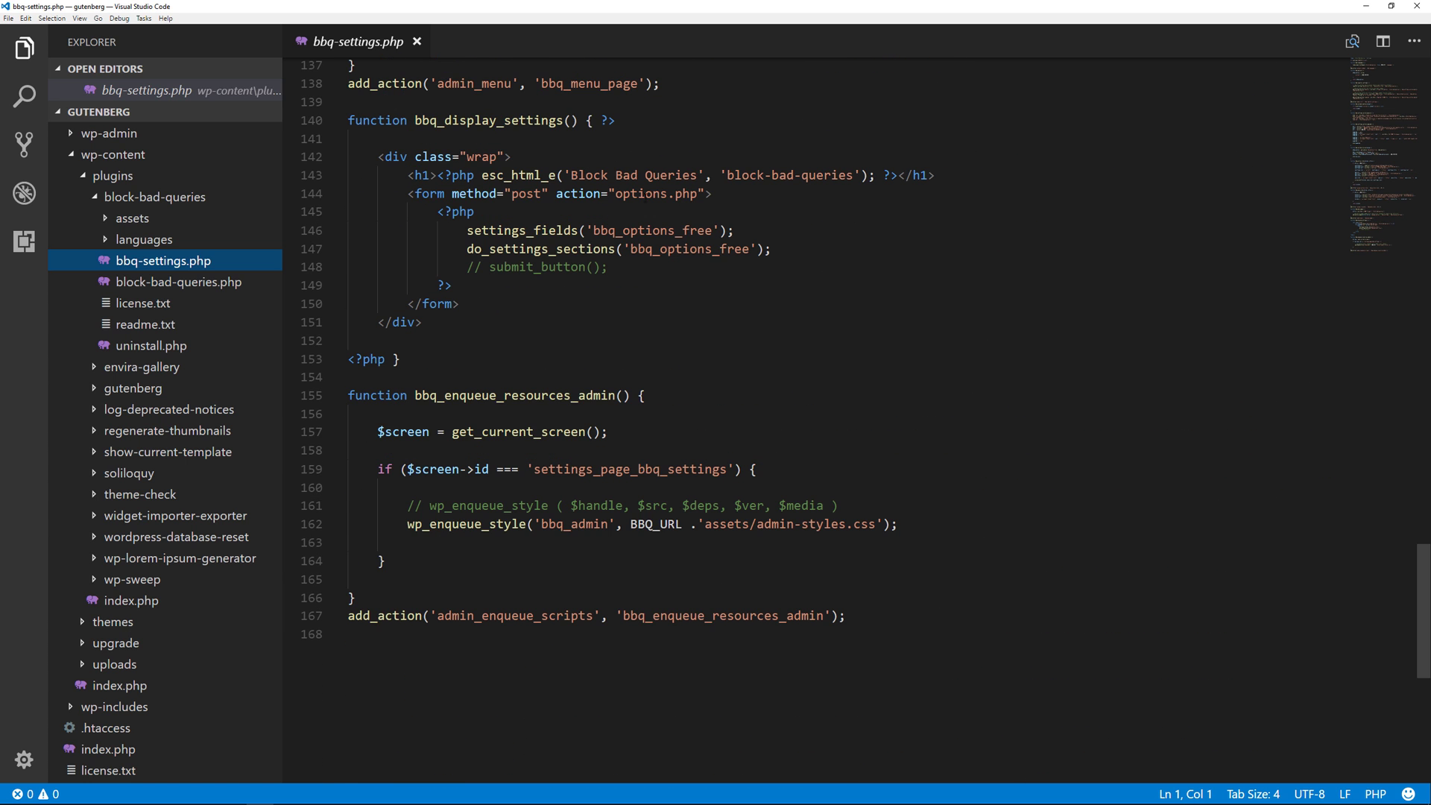
{"action": "left_click", "coordinate": [104, 242]}
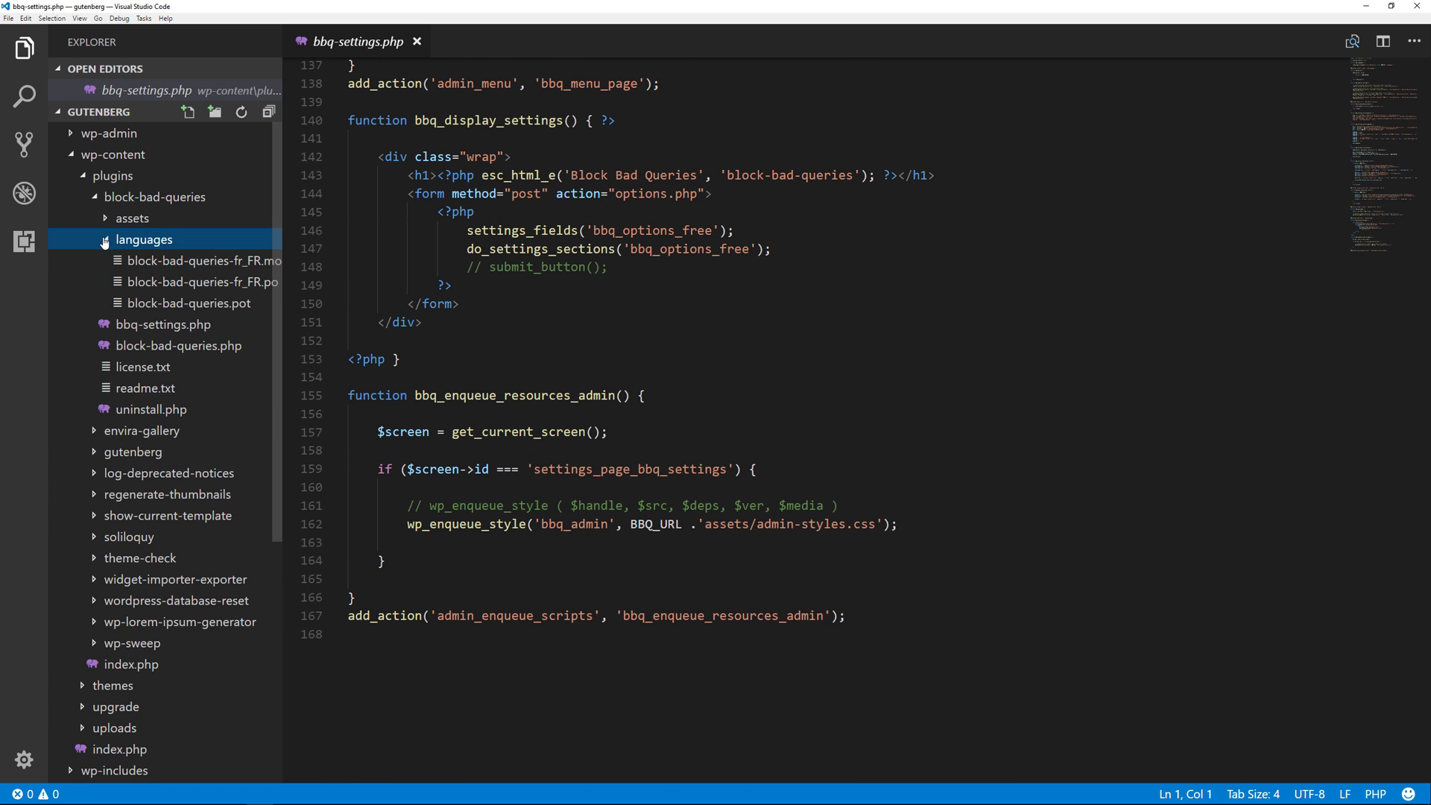
{"action": "left_click", "coordinate": [104, 242]}
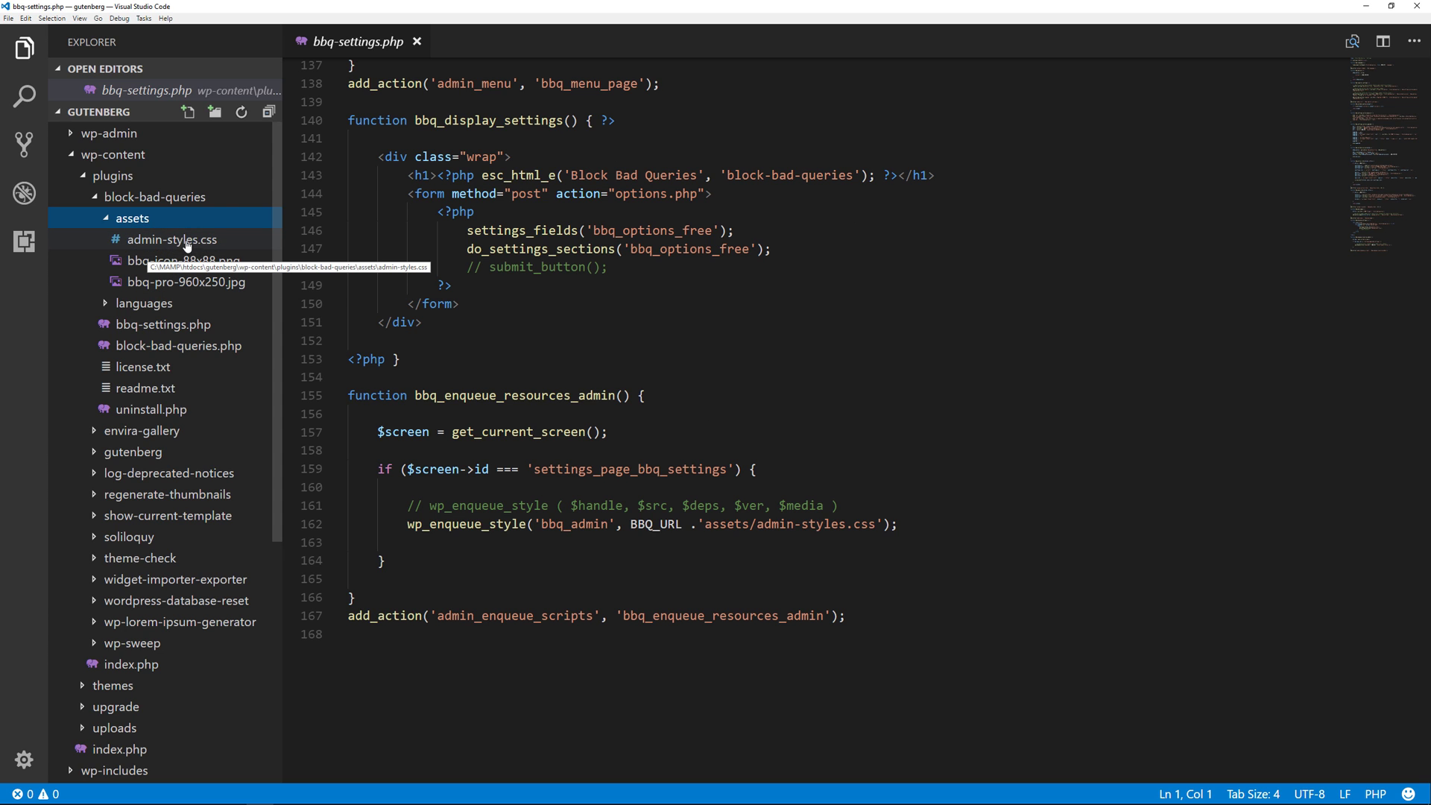
{"action": "left_click", "coordinate": [106, 219]}
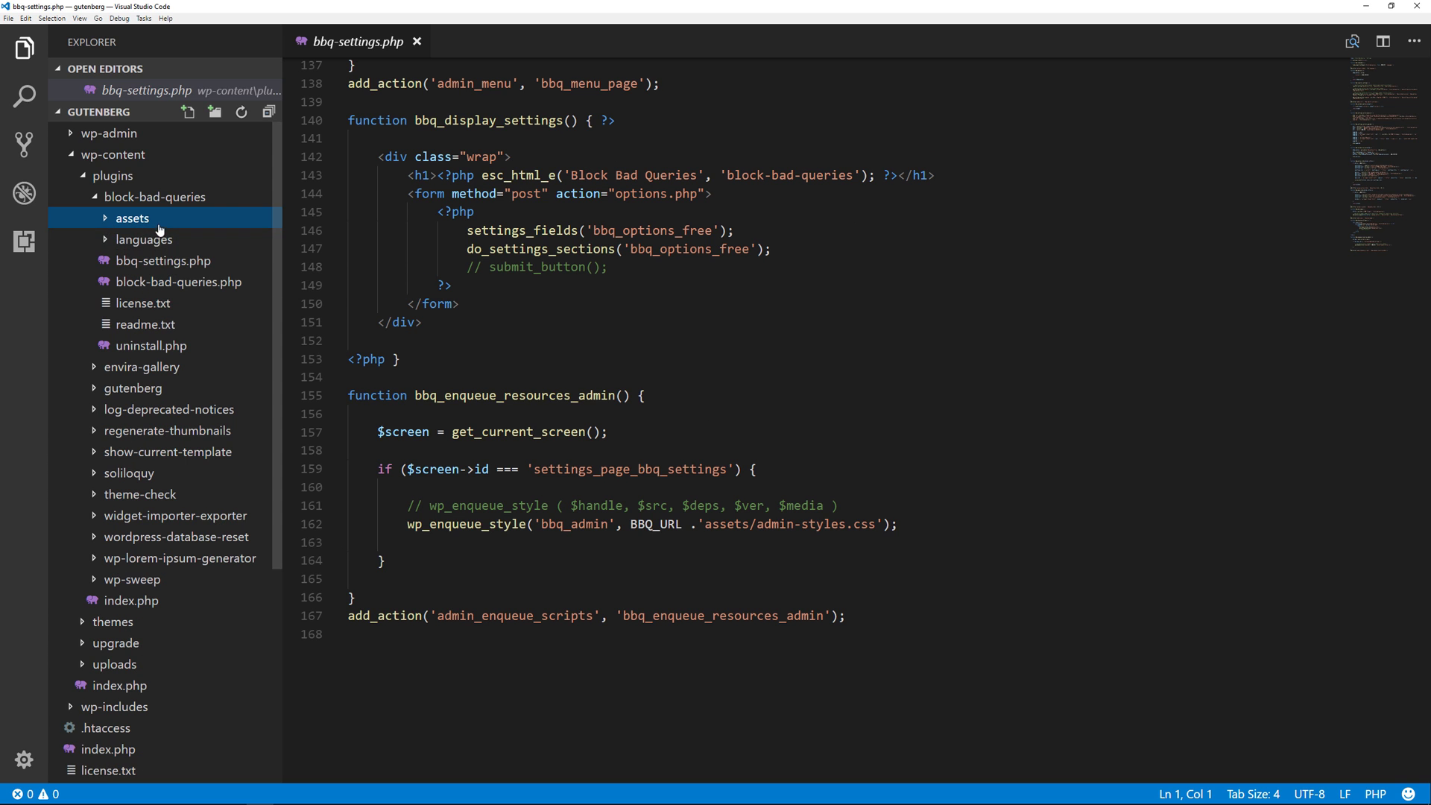
{"action": "left_click", "coordinate": [197, 282]}
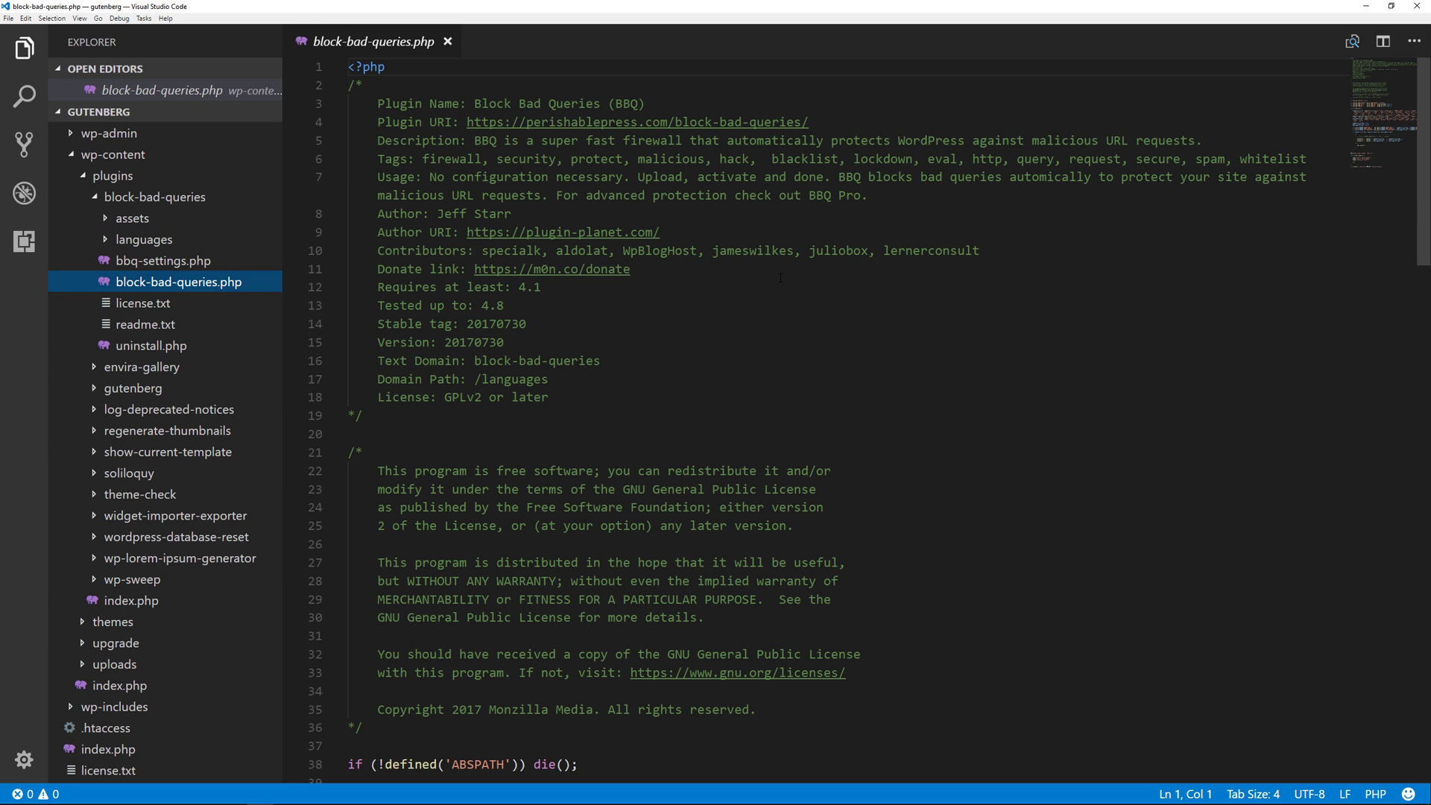
{"action": "scroll", "coordinate": [933, 309], "scroll_direction": "down", "scroll_amount": 3}
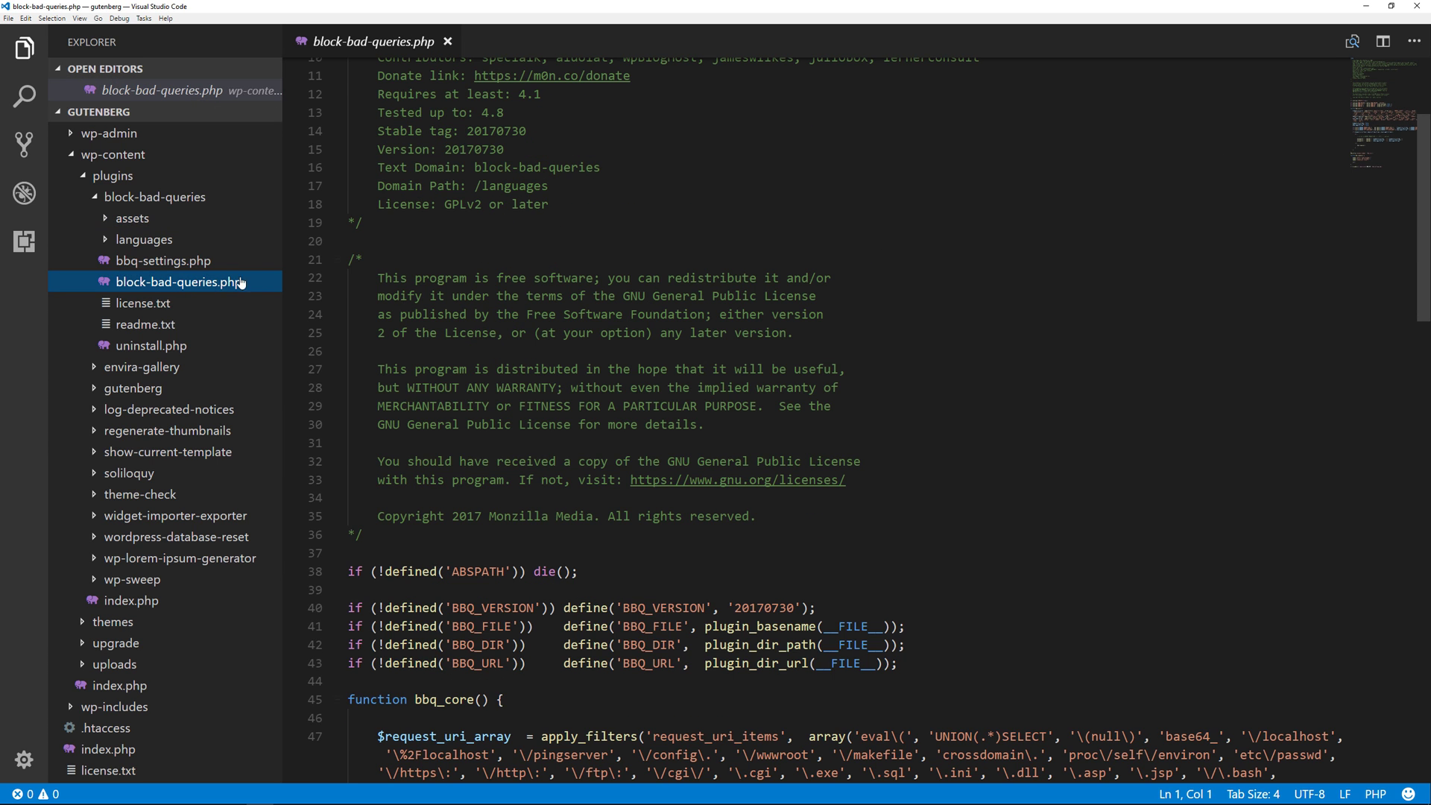
{"action": "left_click", "coordinate": [162, 262]}
{"action": "scroll", "coordinate": [865, 421], "scroll_direction": "up", "scroll_amount": 4}
{"action": "scroll", "coordinate": [866, 420], "scroll_direction": "up", "scroll_amount": 4}
{"action": "scroll", "coordinate": [867, 421], "scroll_direction": "up", "scroll_amount": 4}
{"action": "scroll", "coordinate": [866, 420], "scroll_direction": "up", "scroll_amount": 1}
{"action": "scroll", "coordinate": [867, 420], "scroll_direction": "up", "scroll_amount": 3}
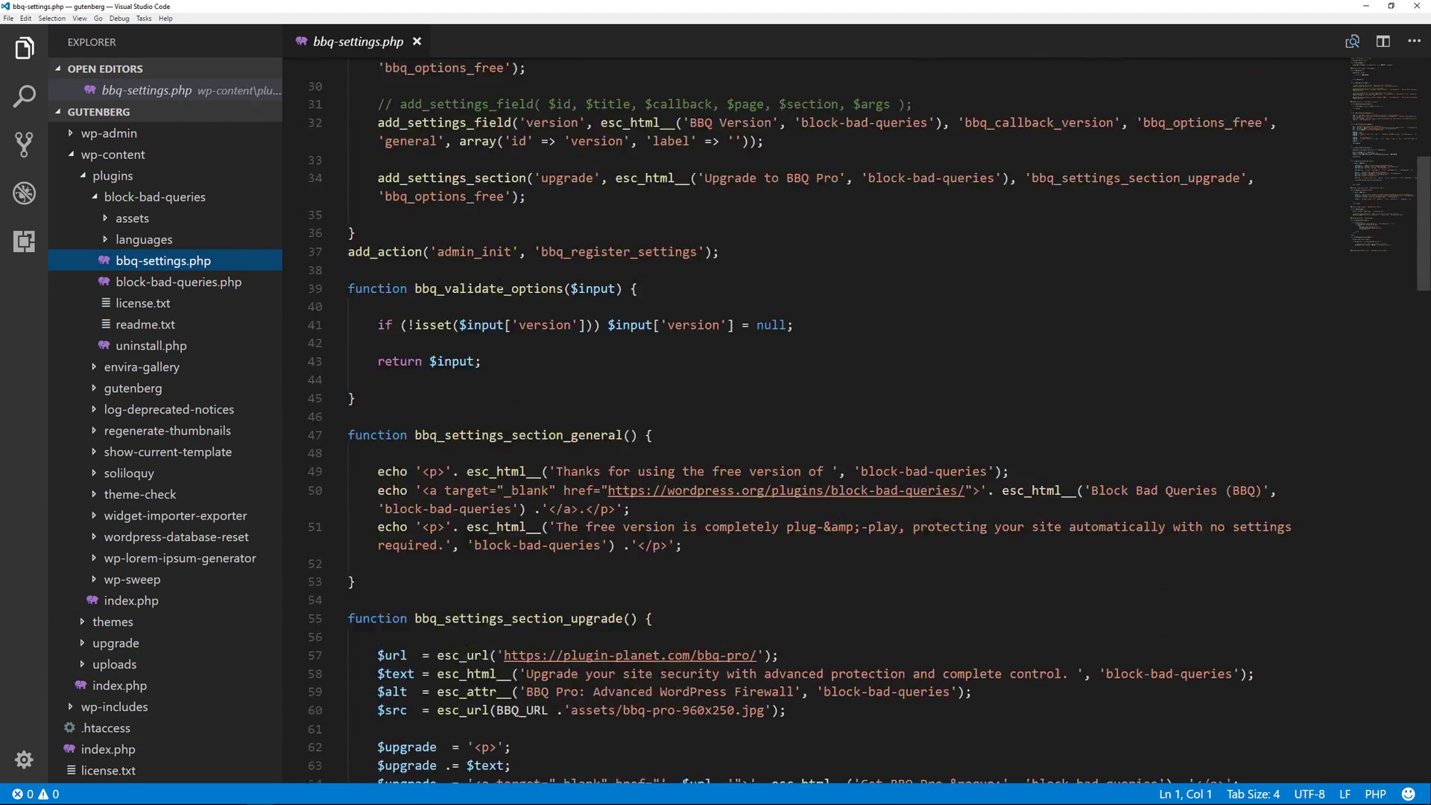
{"action": "scroll", "coordinate": [866, 421], "scroll_direction": "up", "scroll_amount": 3}
{"action": "scroll", "coordinate": [866, 421], "scroll_direction": "up", "scroll_amount": 4}
{"action": "scroll", "coordinate": [866, 421], "scroll_direction": "up", "scroll_amount": 2}
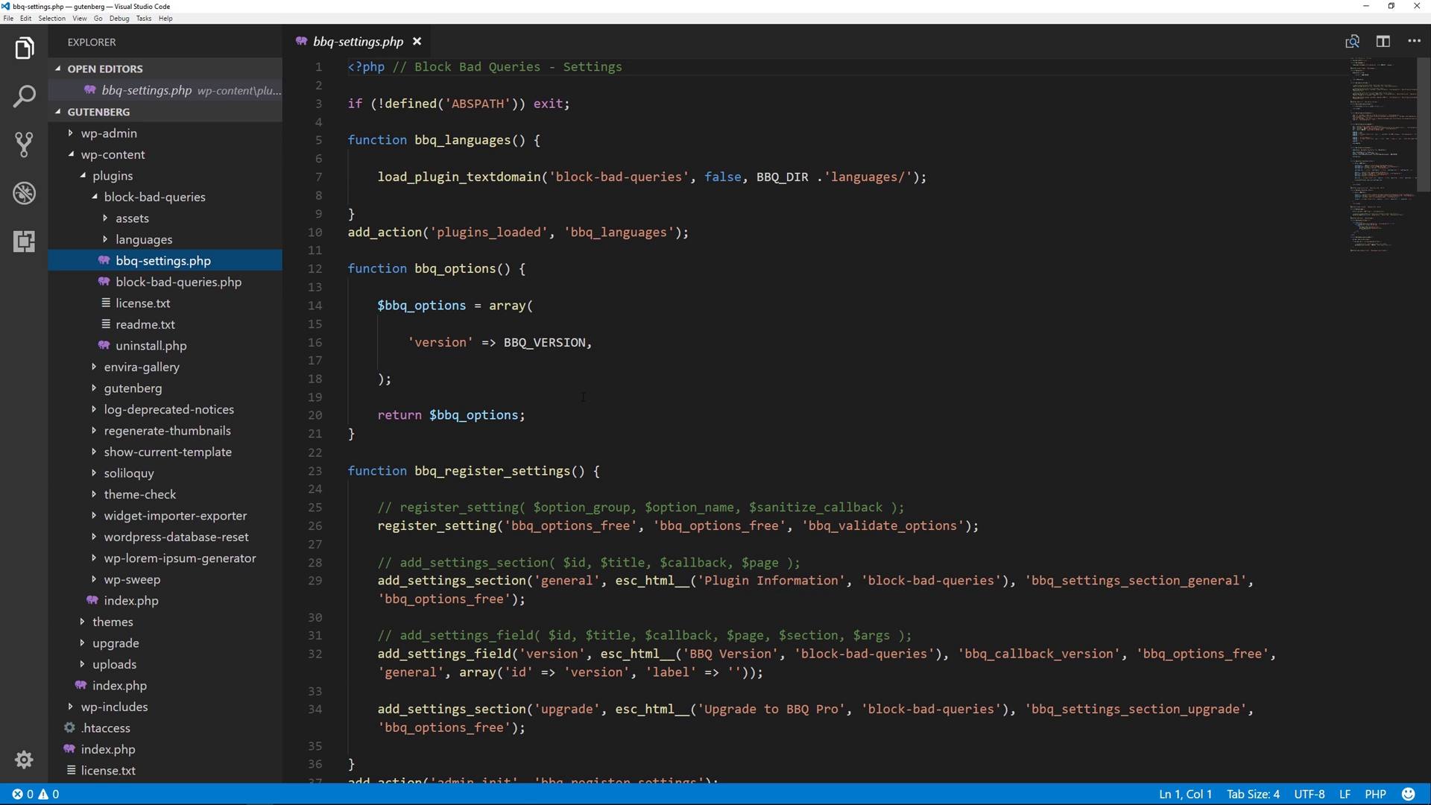
- Expand assets and languages, collapse the block-bad-queries and plugins folders, and close bbq-settings.php
{"action": "left_click", "coordinate": [106, 240]}
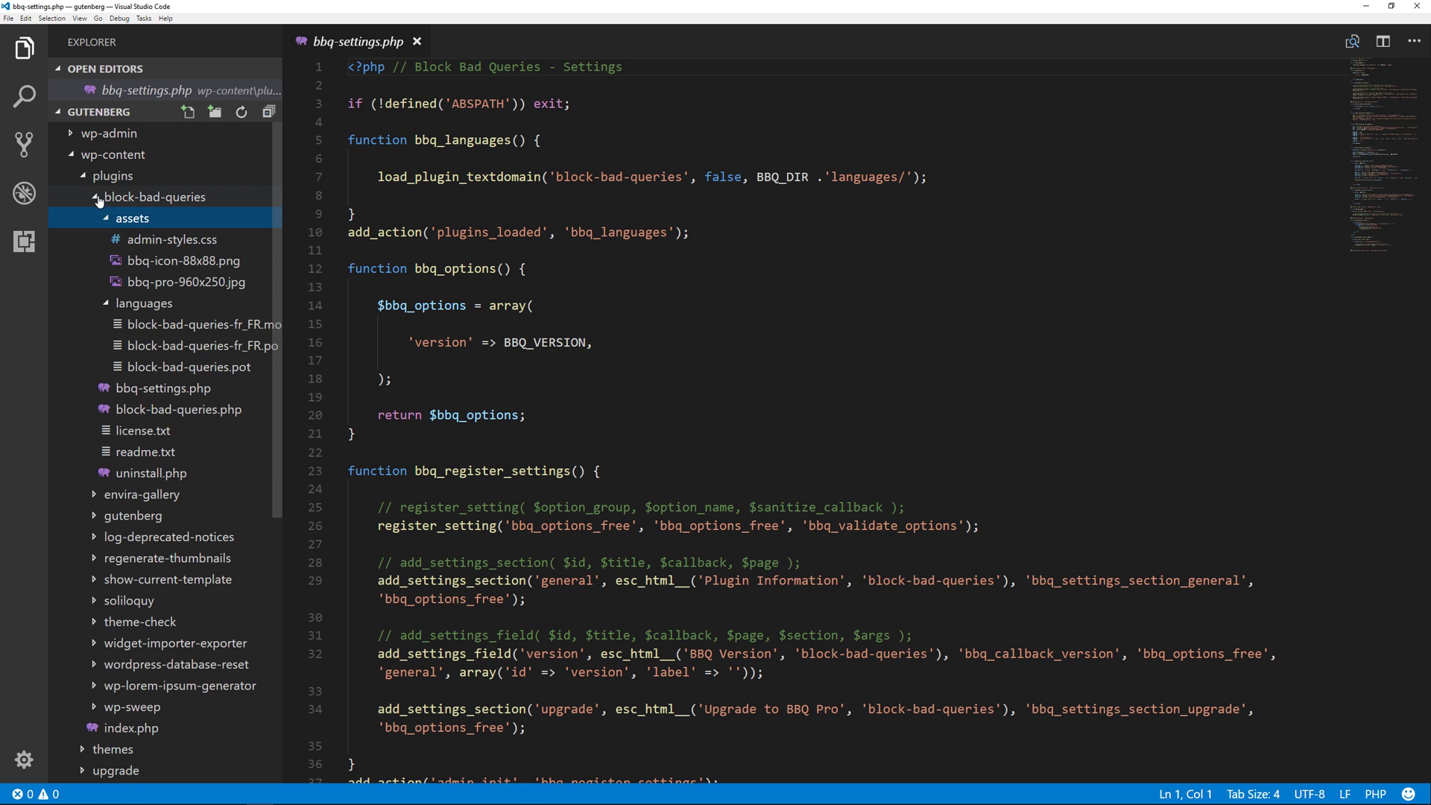
{"action": "left_click", "coordinate": [94, 198]}
{"action": "left_click", "coordinate": [88, 177]}
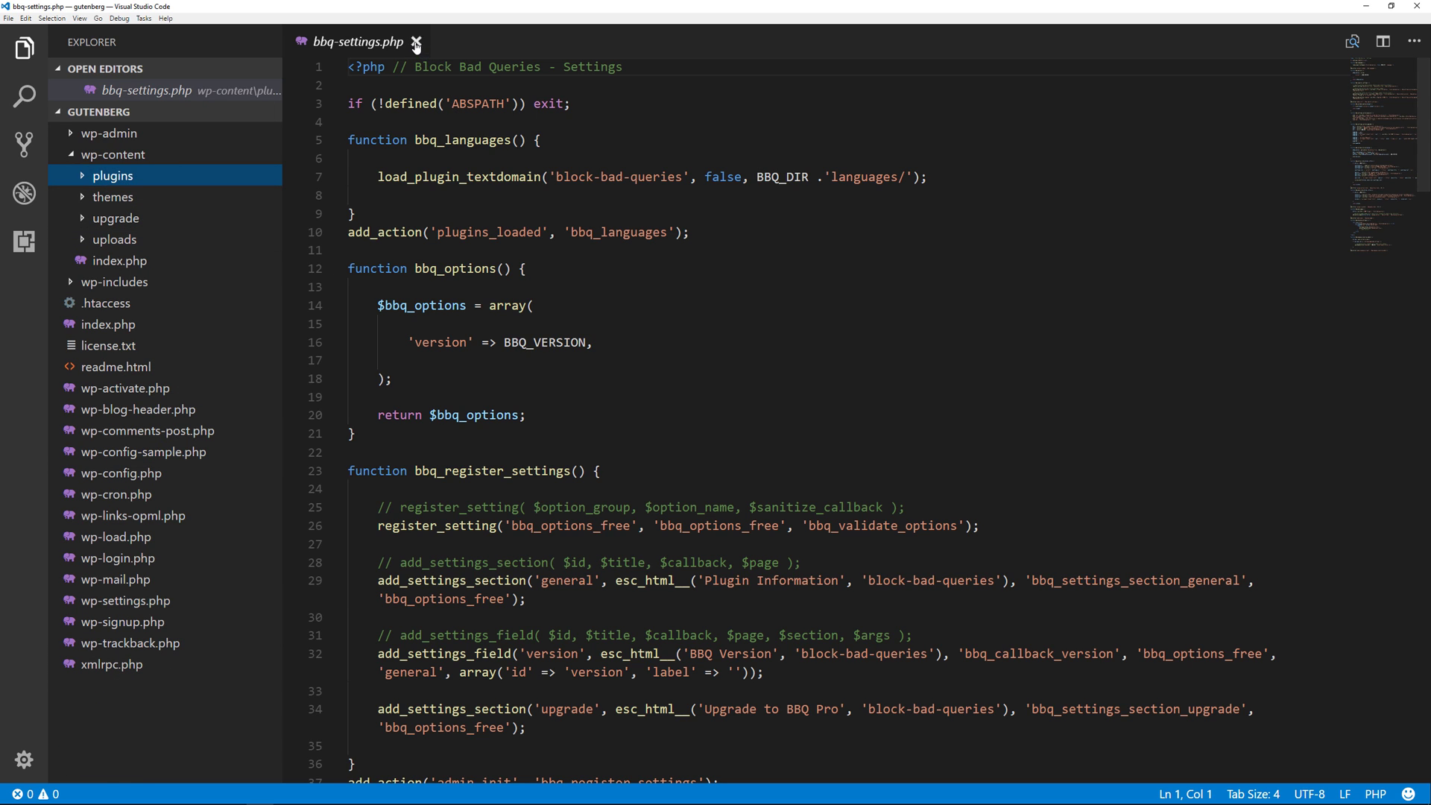
{"action": "left_click", "coordinate": [418, 42]}
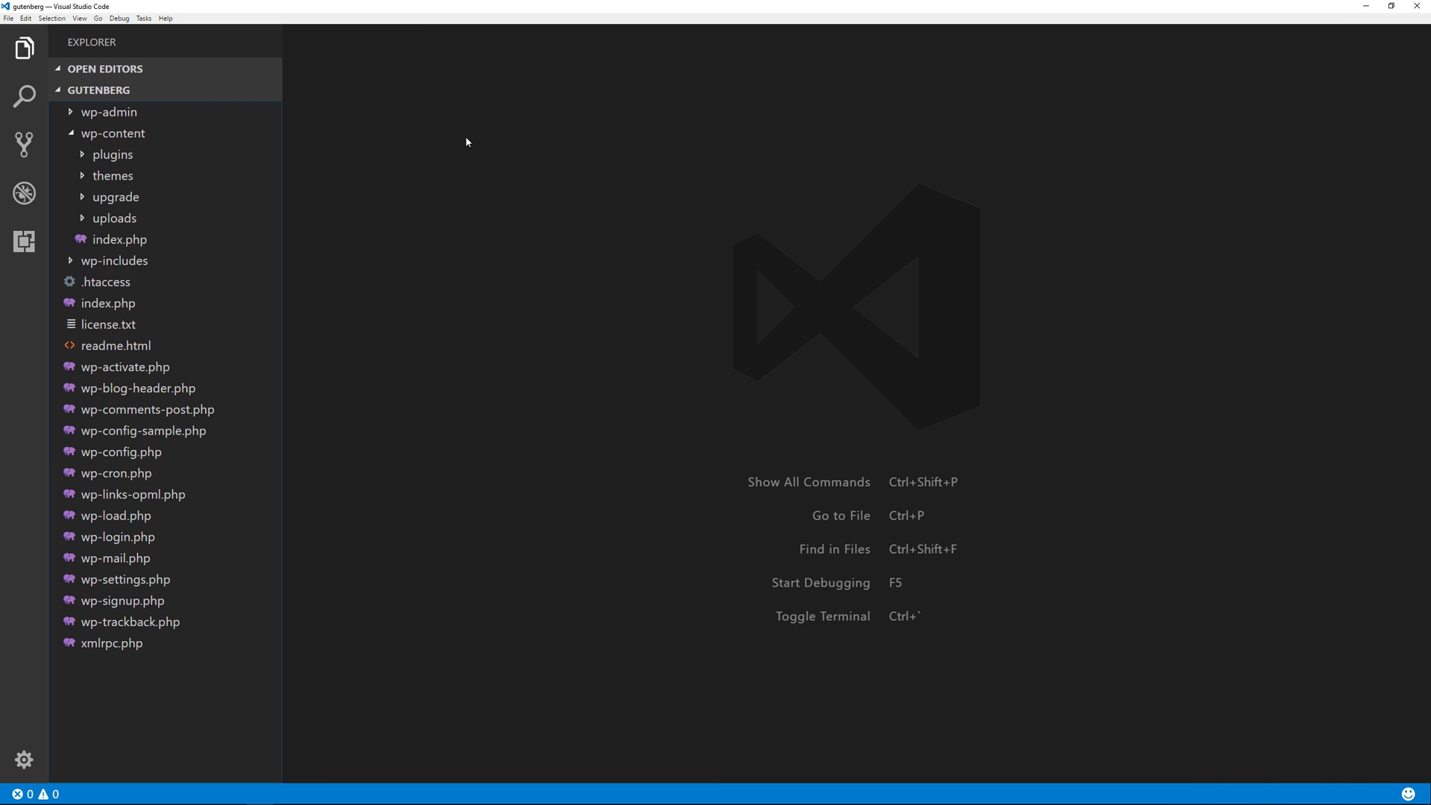
- Switch back to Chrome and close the BBQ plugin details modal
{"action": "key", "text": "alt+Tab"}
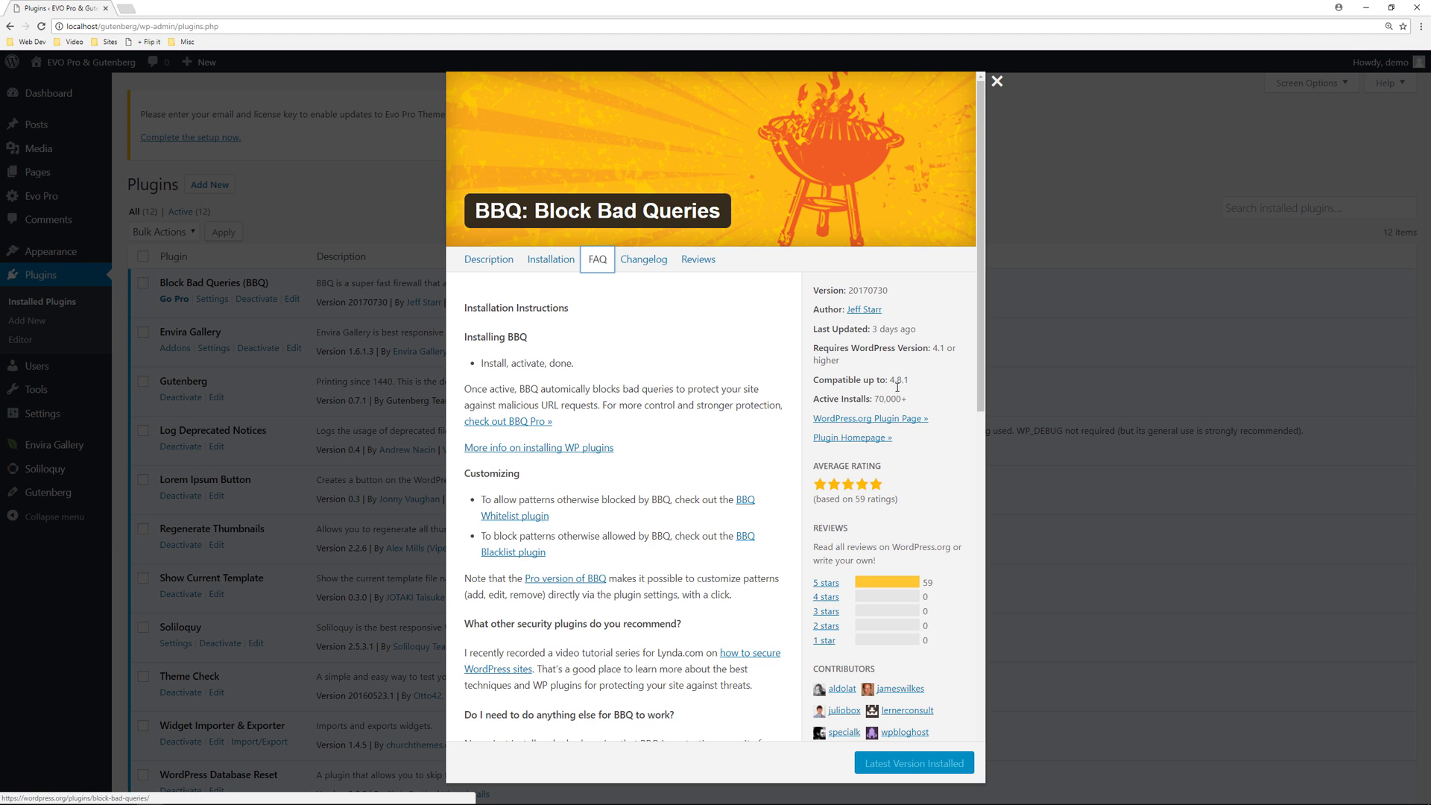
{"action": "left_click", "coordinate": [997, 82]}
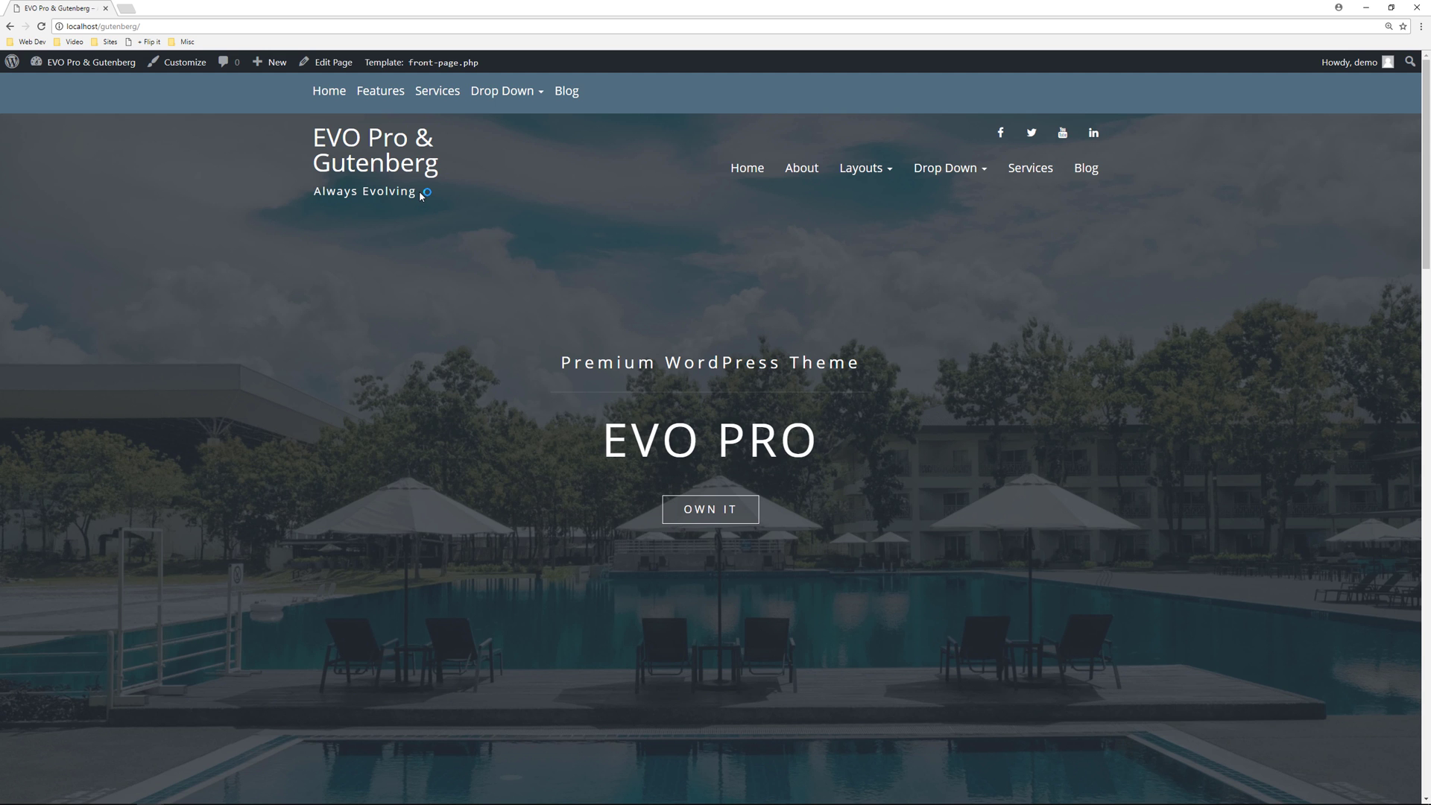
{"action": "scroll", "coordinate": [907, 348], "scroll_direction": "down", "scroll_amount": 3}
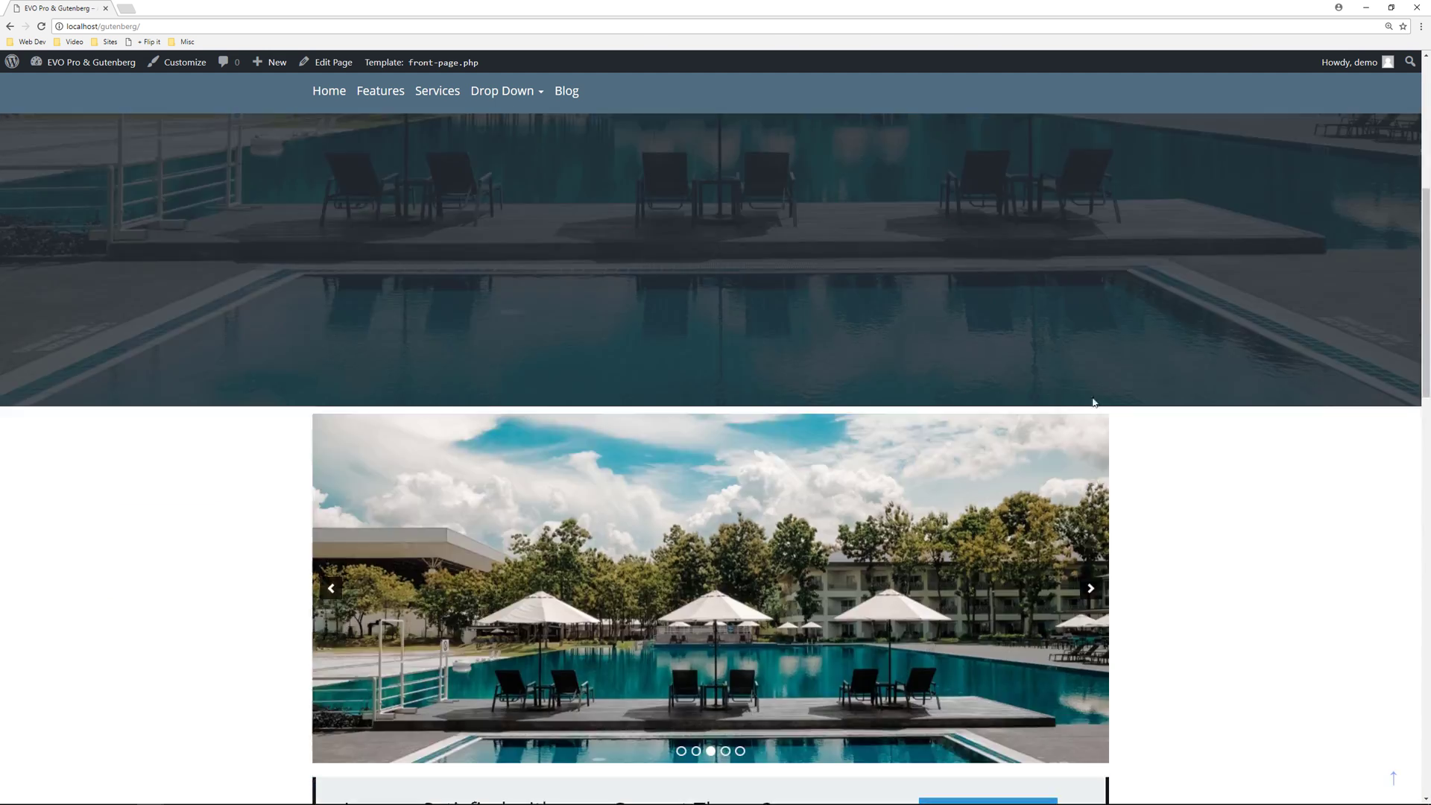
{"action": "scroll", "coordinate": [1180, 428], "scroll_direction": "down", "scroll_amount": 3}
{"action": "scroll", "coordinate": [1183, 445], "scroll_direction": "down", "scroll_amount": 3}
{"action": "scroll", "coordinate": [1176, 453], "scroll_direction": "down", "scroll_amount": 3}
{"action": "scroll", "coordinate": [1177, 453], "scroll_direction": "up", "scroll_amount": 10}
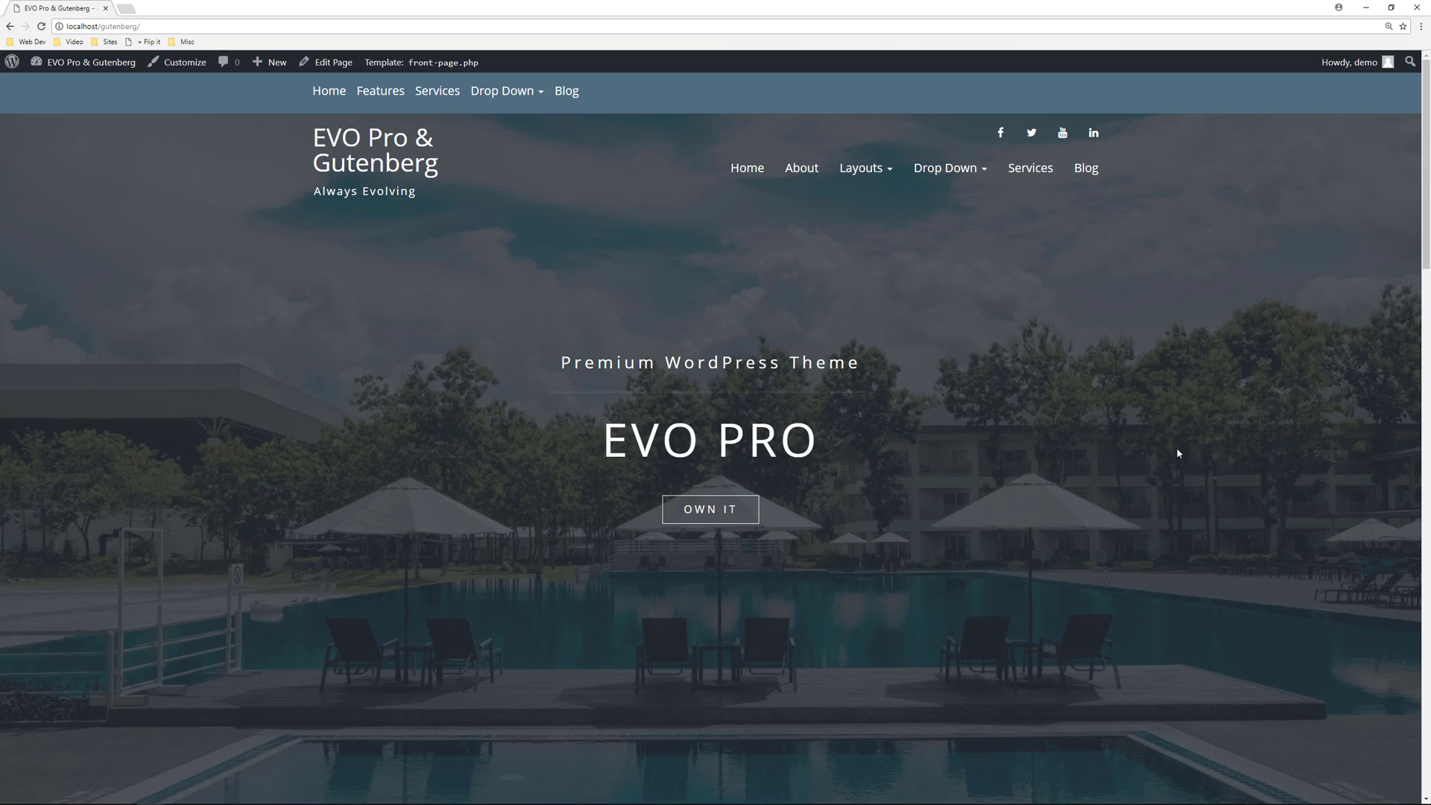